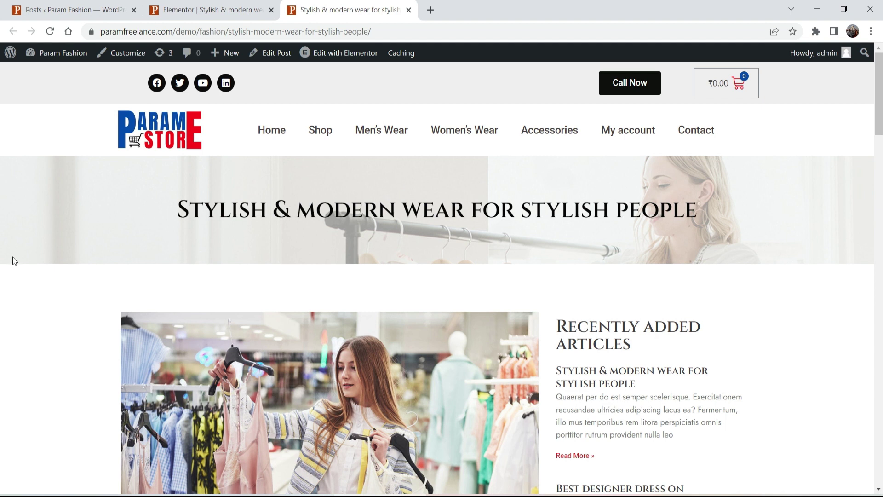
# Step: Reload the 'Stylish & modern wear for stylish people' post and launch it in Elementor
pyautogui.scroll(-15, 20, 236)
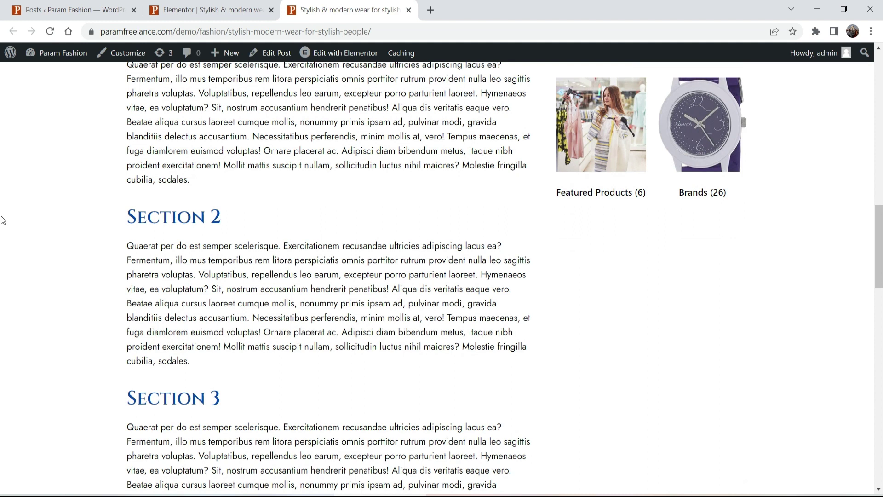
pyautogui.scroll(-6, 1, 197)
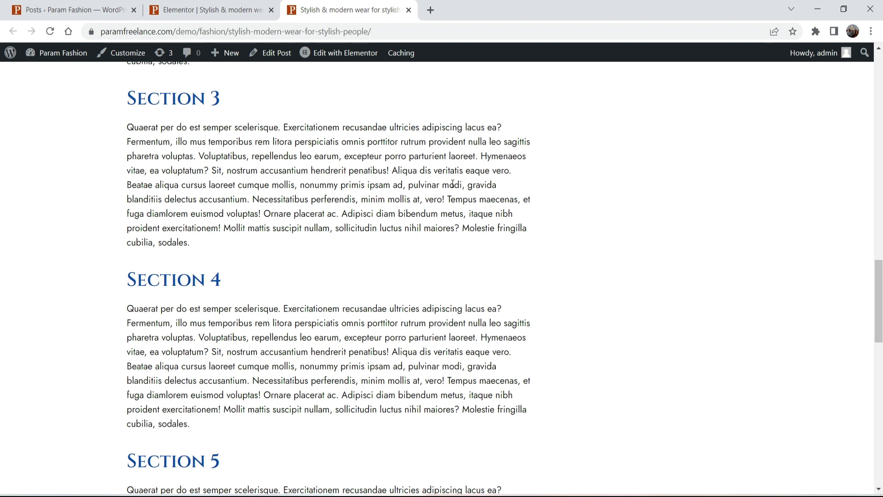
pyautogui.press('F5')
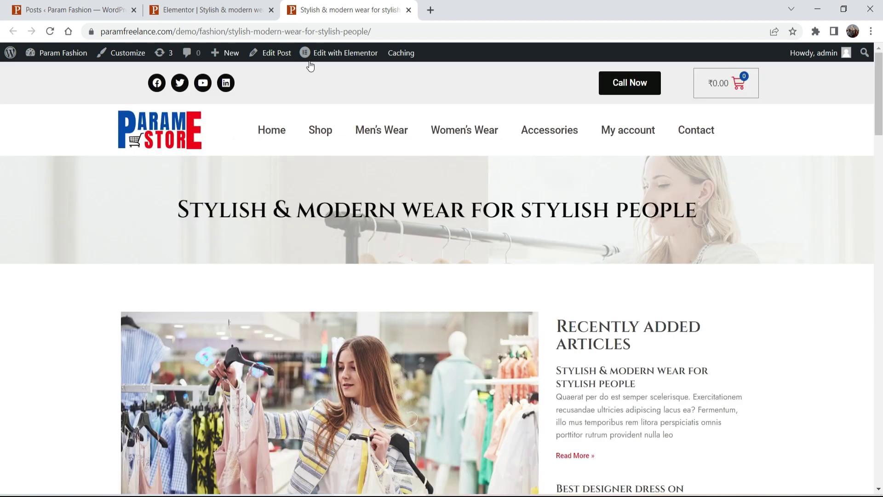
pyautogui.moveTo(329, 58)
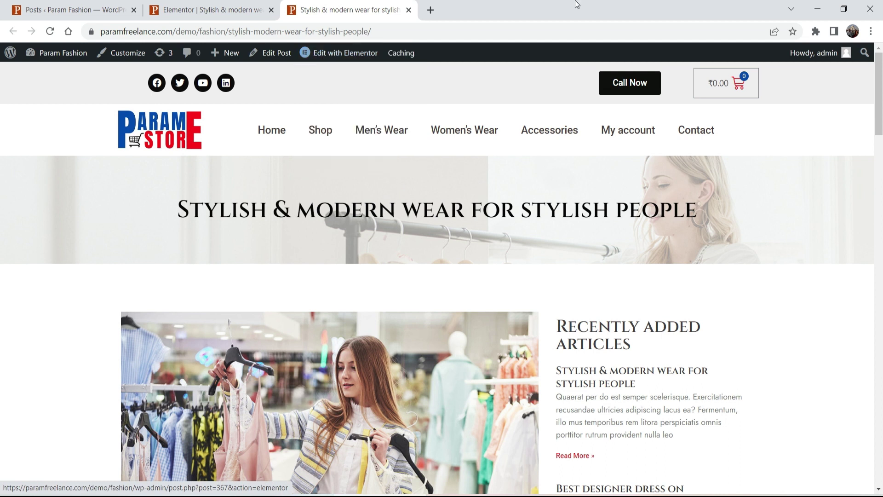
pyautogui.click(342, 55)
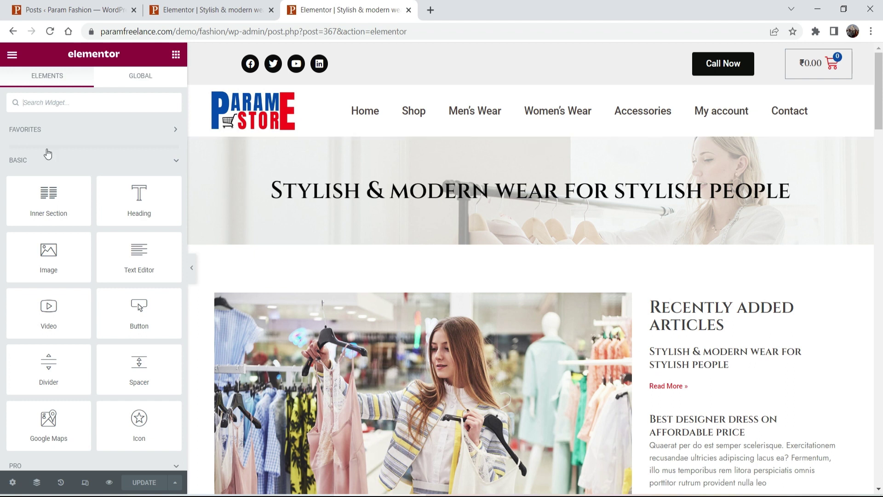
# Step: Search widgets for 'progr' and drop a Progress Tracker between the featured image and body text
pyautogui.click(62, 110)
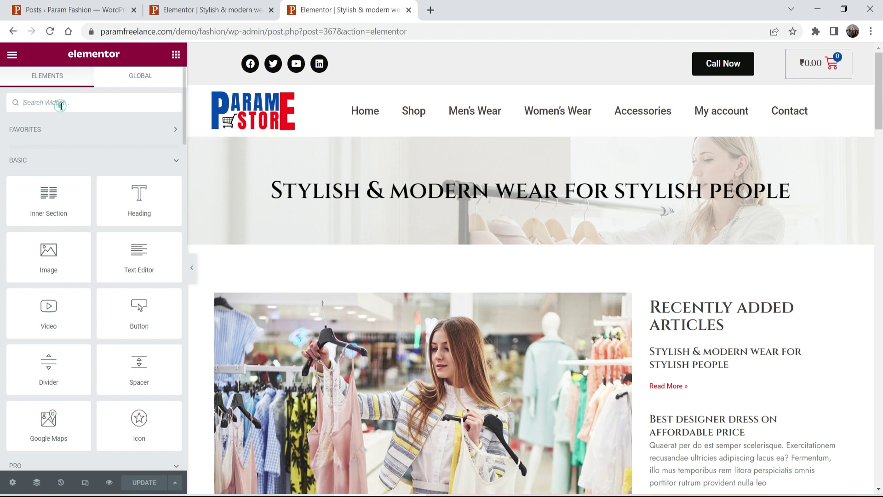
pyautogui.write('prog')
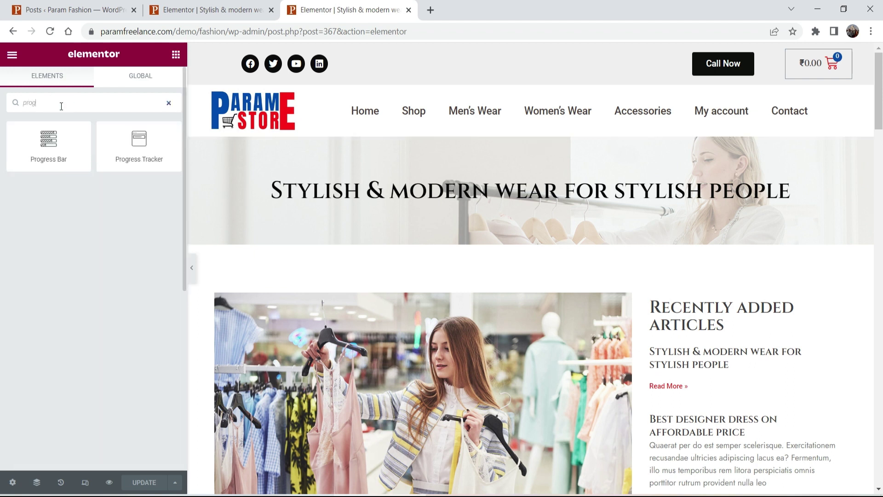
pyautogui.write('r')
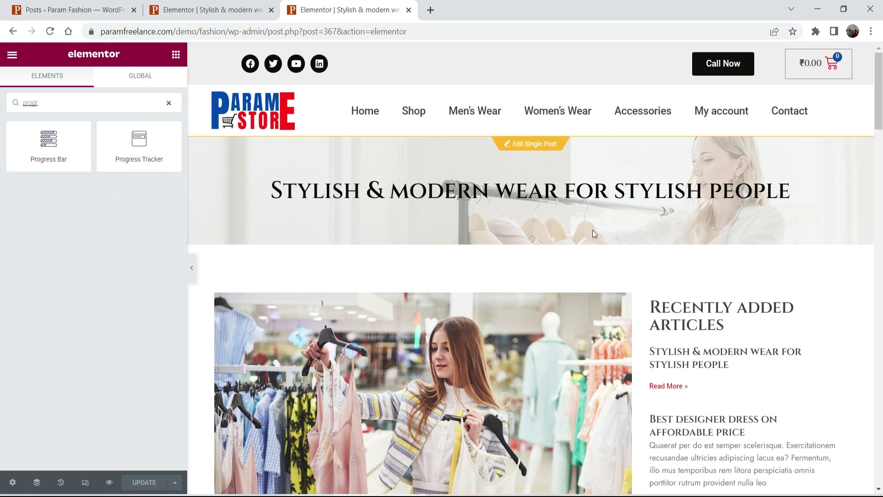
pyautogui.scroll(-4, 434, 208)
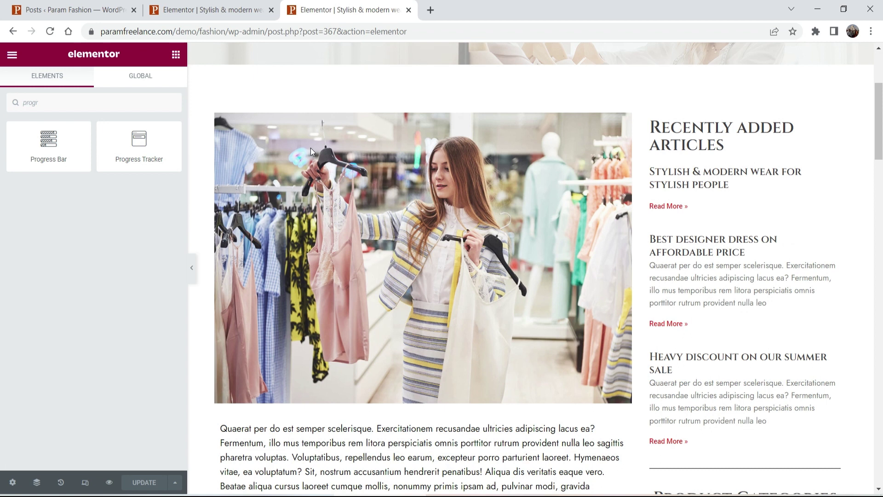
pyautogui.scroll(-3, 306, 184)
pyautogui.moveTo(134, 152); pyautogui.dragTo(284, 309)
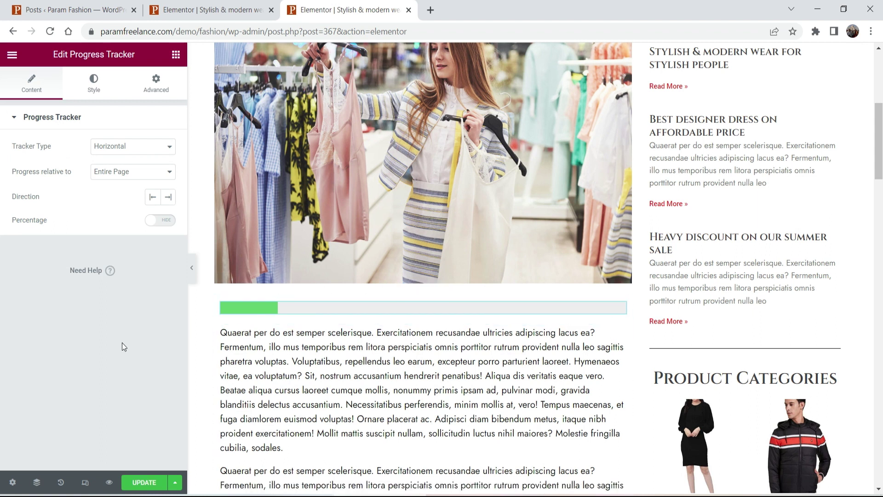
pyautogui.scroll(3, 491, 161)
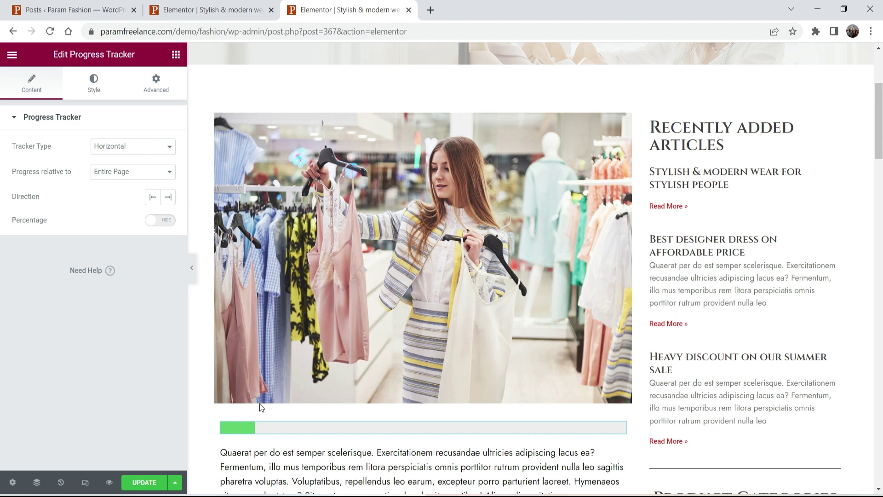
pyautogui.click(97, 147)
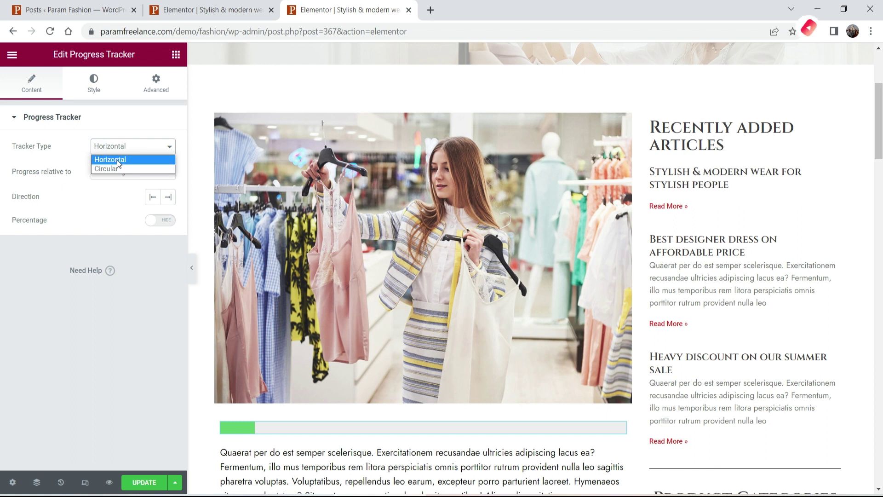
pyautogui.click(118, 169)
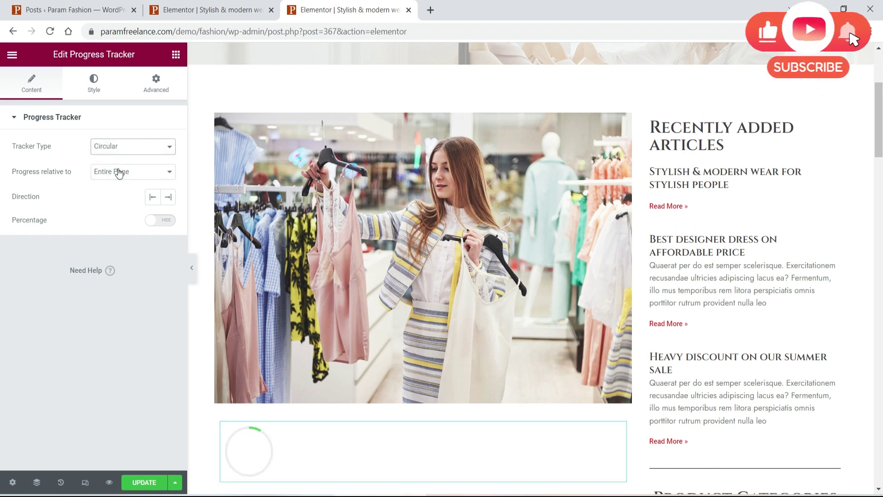
pyautogui.scroll(-3, 462, 193)
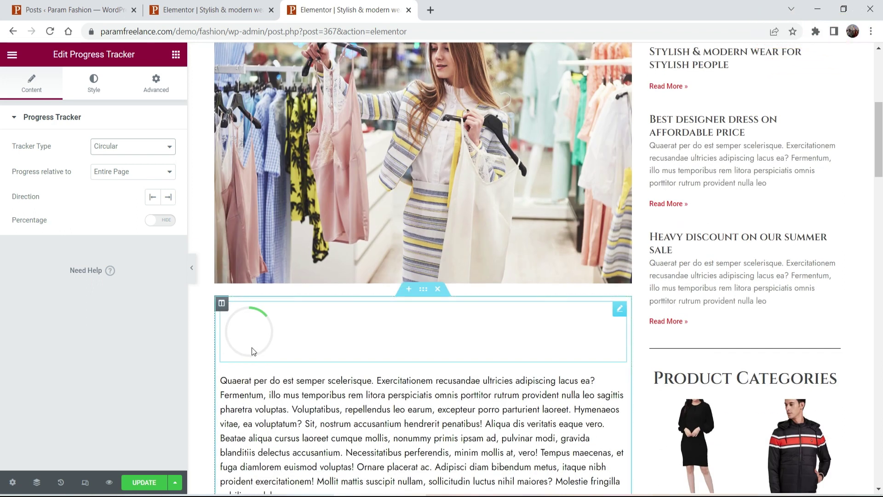
pyautogui.click(132, 147)
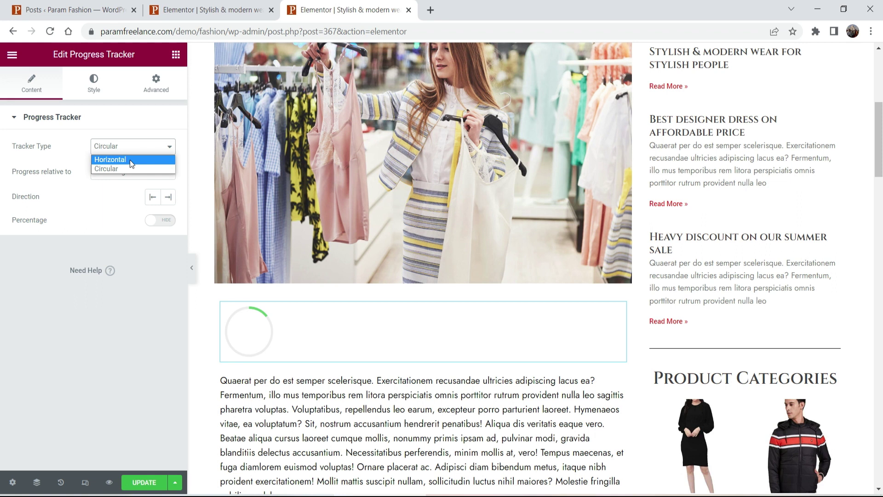
pyautogui.click(130, 159)
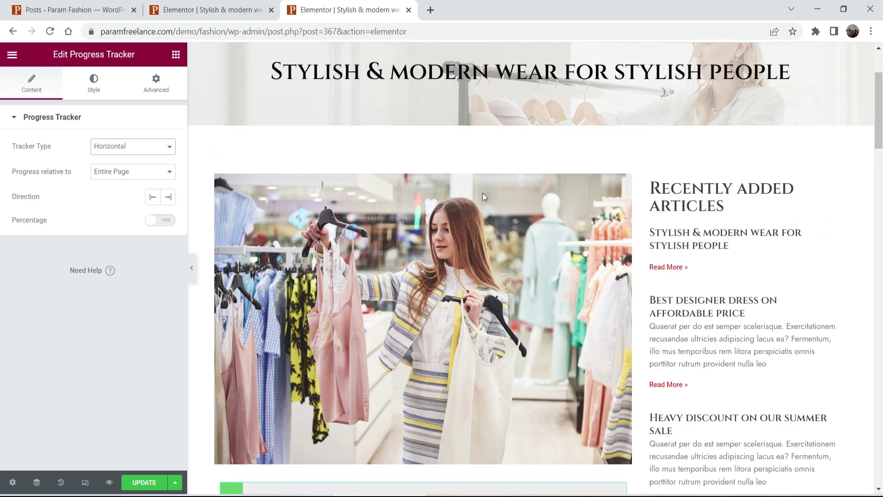
pyautogui.scroll(6, 482, 192)
pyautogui.scroll(-10, 489, 171)
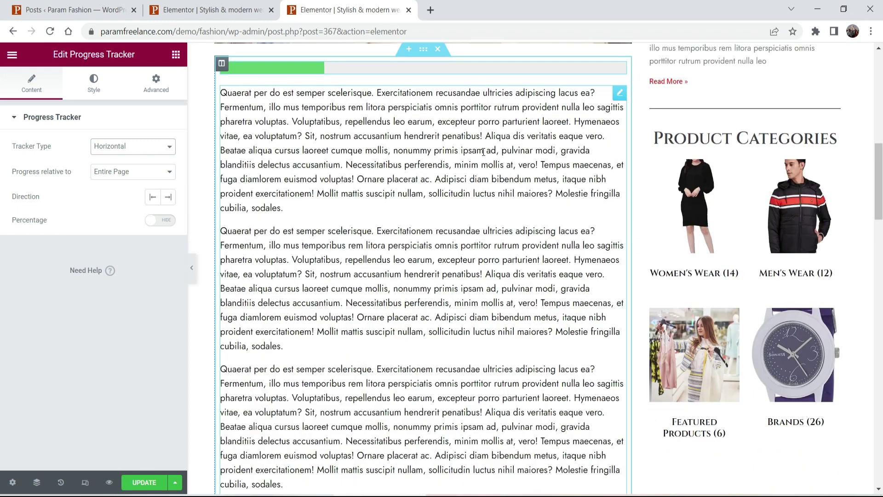
pyautogui.scroll(-20, 455, 182)
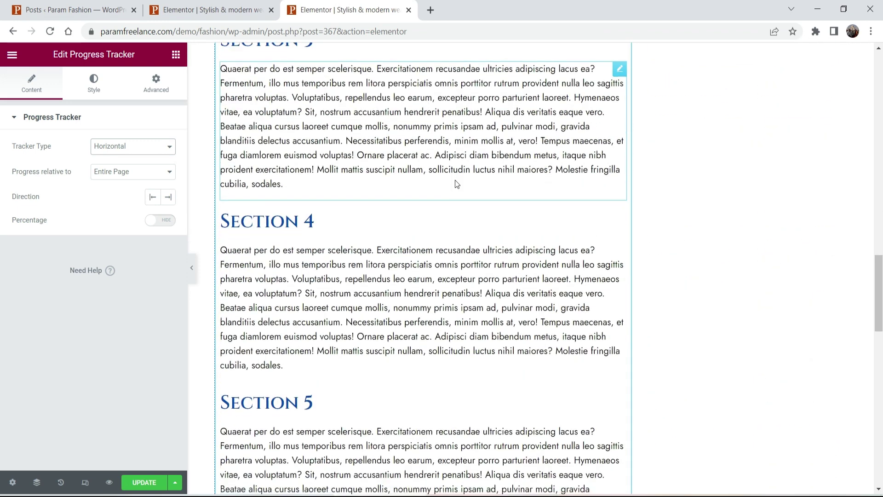
pyautogui.scroll(-10, 458, 189)
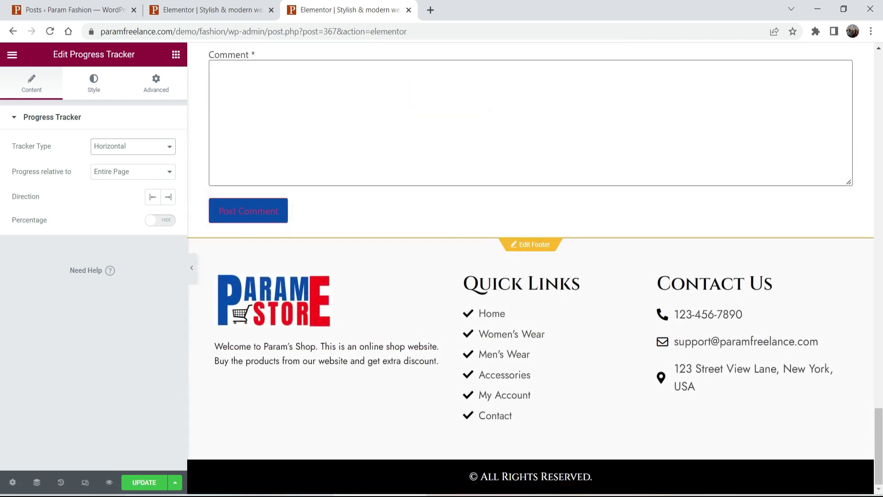
pyautogui.scroll(9, 361, 278)
pyautogui.scroll(-5, 402, 261)
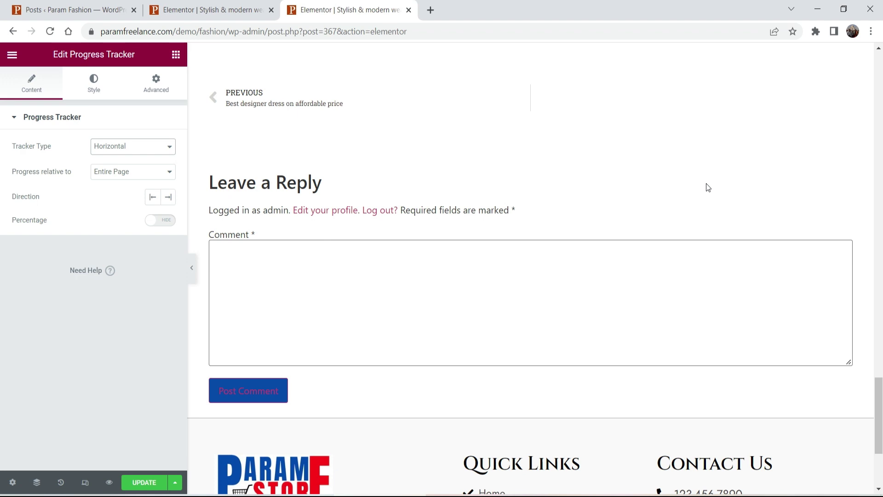
# Step: Set the tracker's Progress relative to option to Post Content and scroll the preview to check it
pyautogui.click(131, 171)
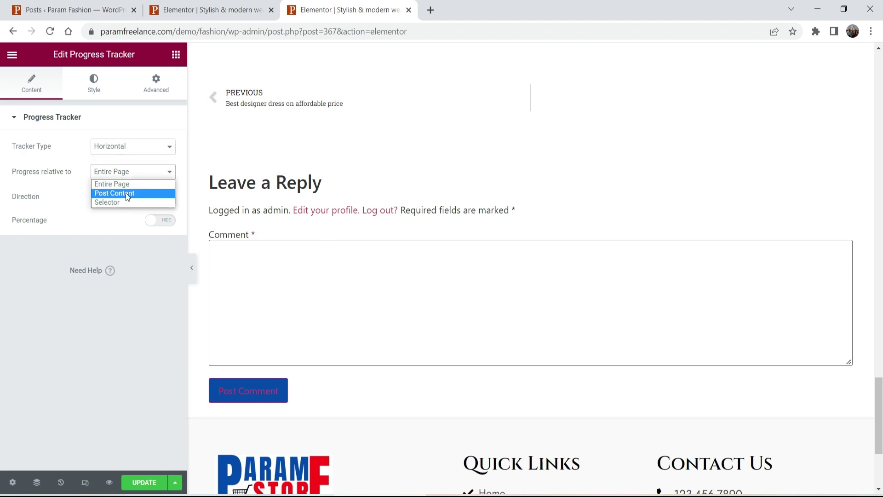
pyautogui.click(125, 192)
pyautogui.scroll(15, 491, 216)
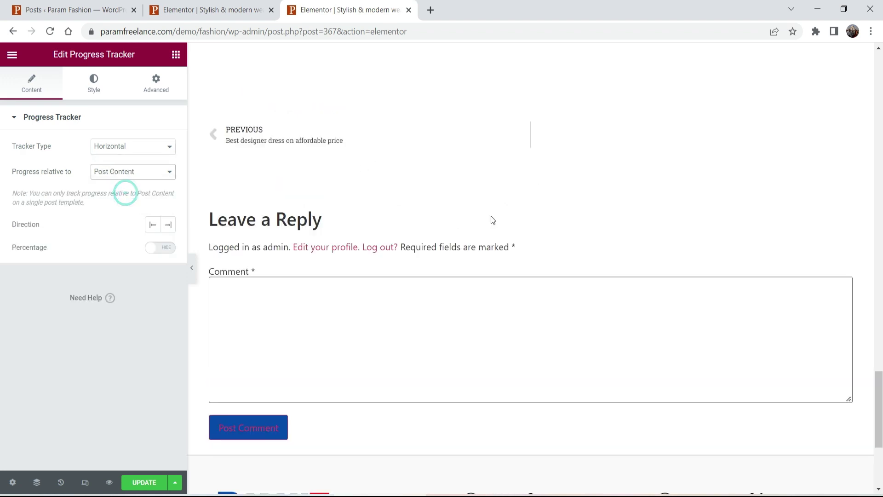
pyautogui.scroll(12, 487, 215)
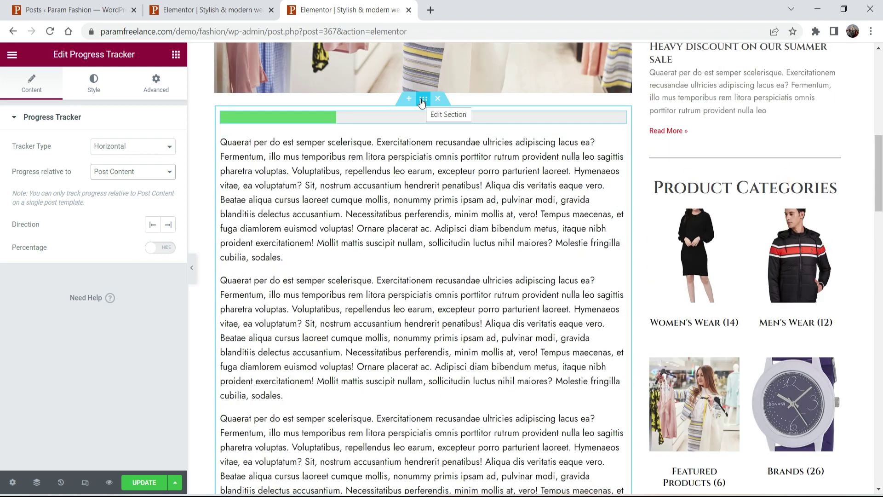
pyautogui.scroll(-12, 432, 137)
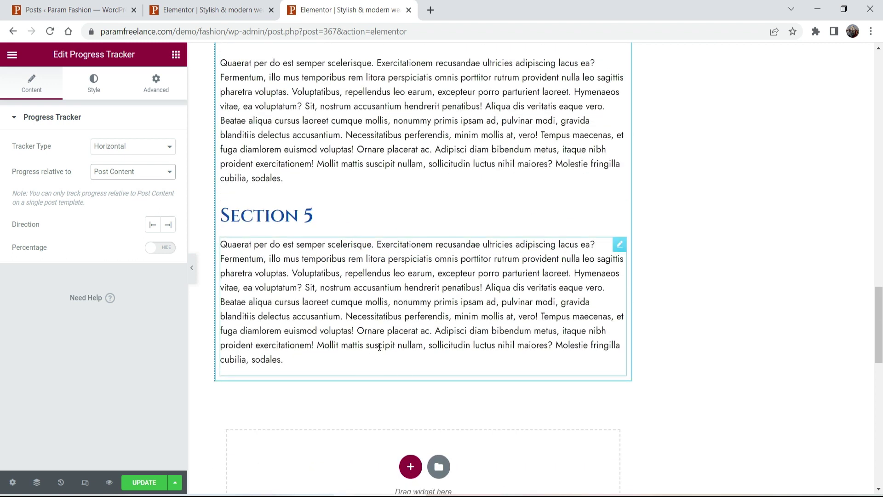
pyautogui.scroll(-10, 424, 273)
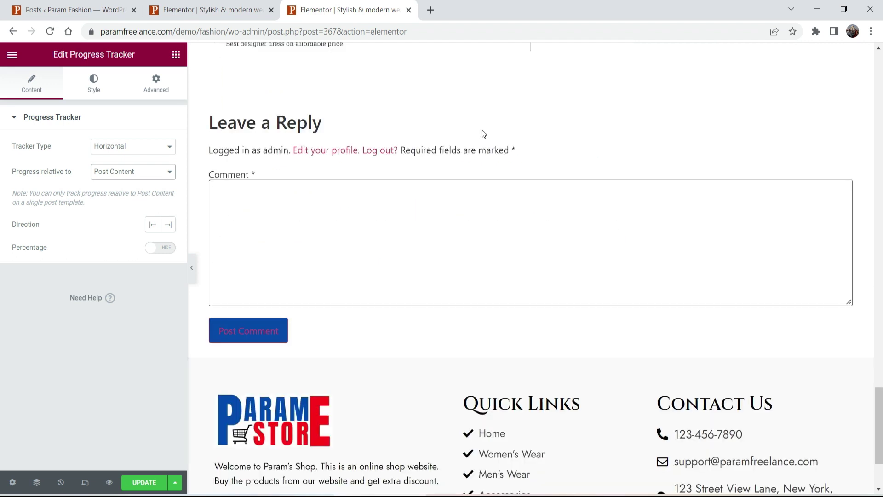
pyautogui.scroll(-3, 523, 120)
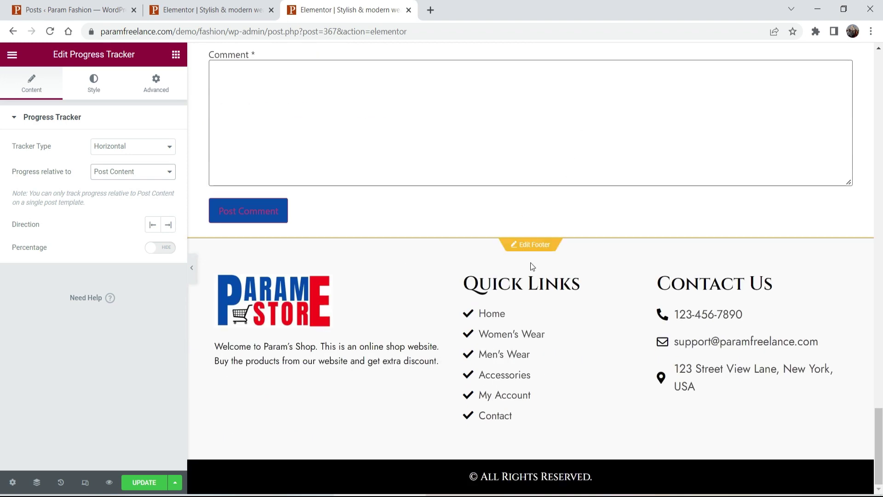
pyautogui.scroll(20, 435, 189)
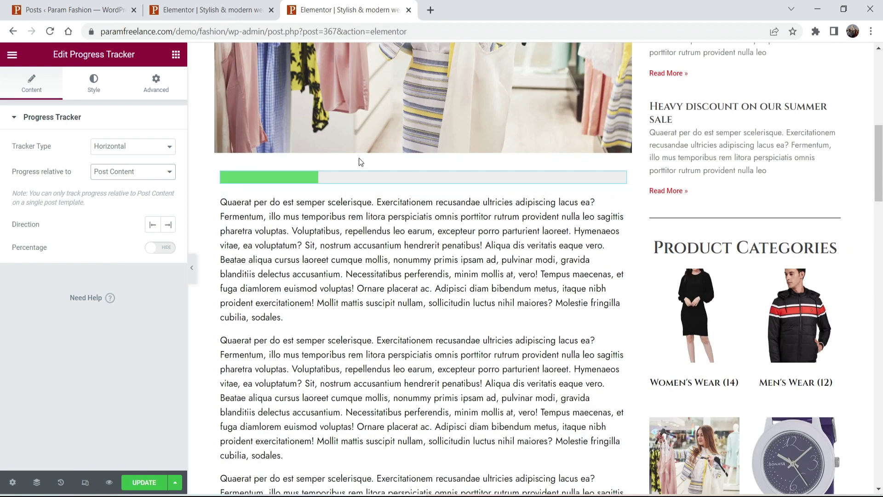
pyautogui.click(127, 173)
pyautogui.click(120, 202)
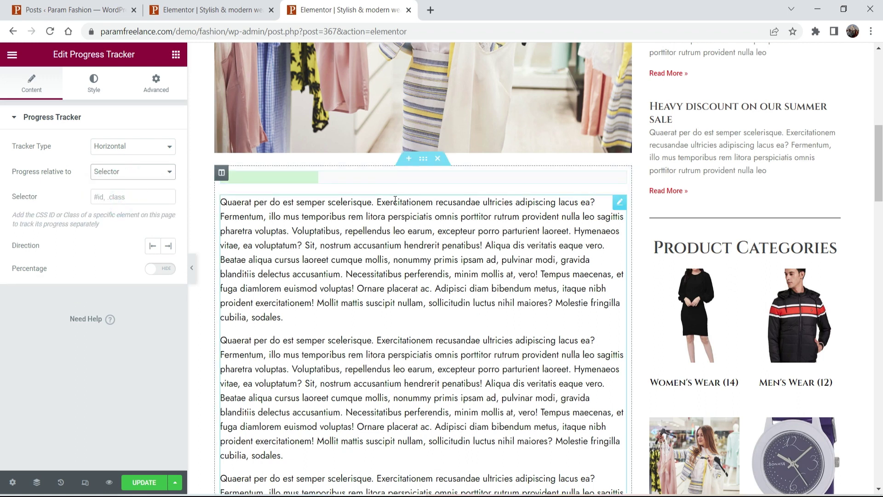
pyautogui.scroll(-8, 406, 200)
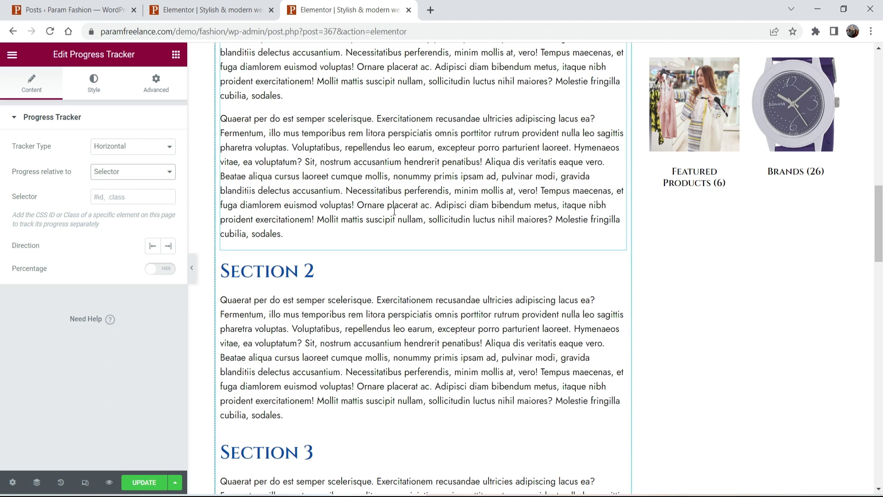
pyautogui.click(128, 171)
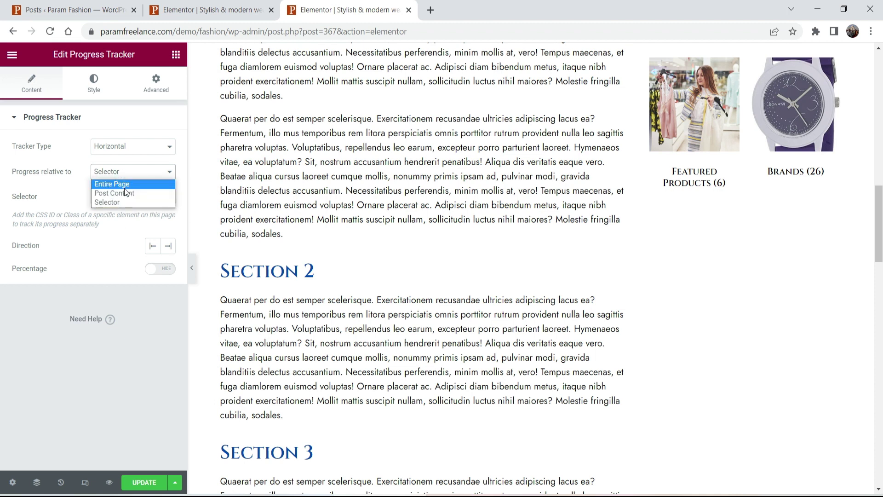
pyautogui.click(124, 184)
pyautogui.scroll(8, 432, 269)
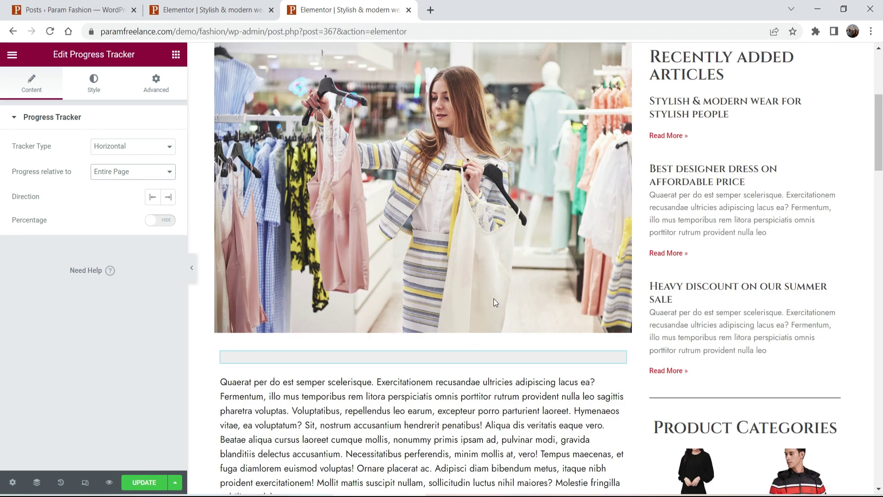
pyautogui.scroll(-1, 446, 294)
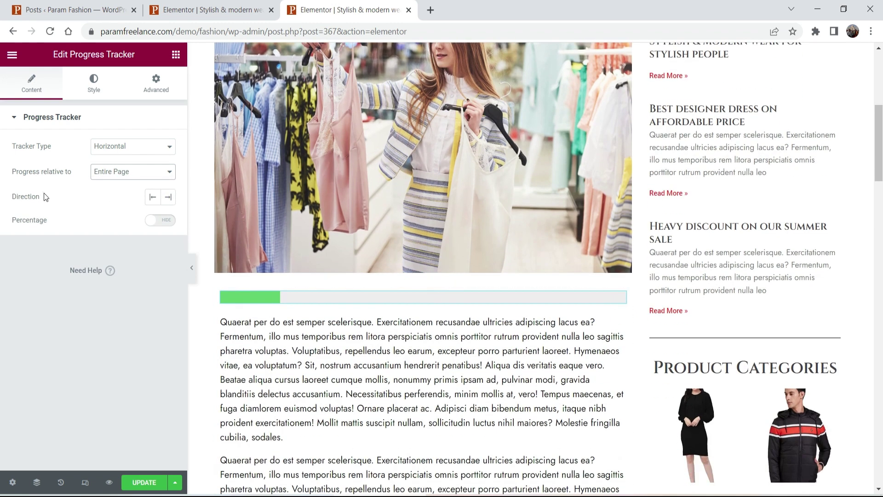
# Step: Keep the fill direction Left and switch the Percentage label to Show
pyautogui.click(152, 198)
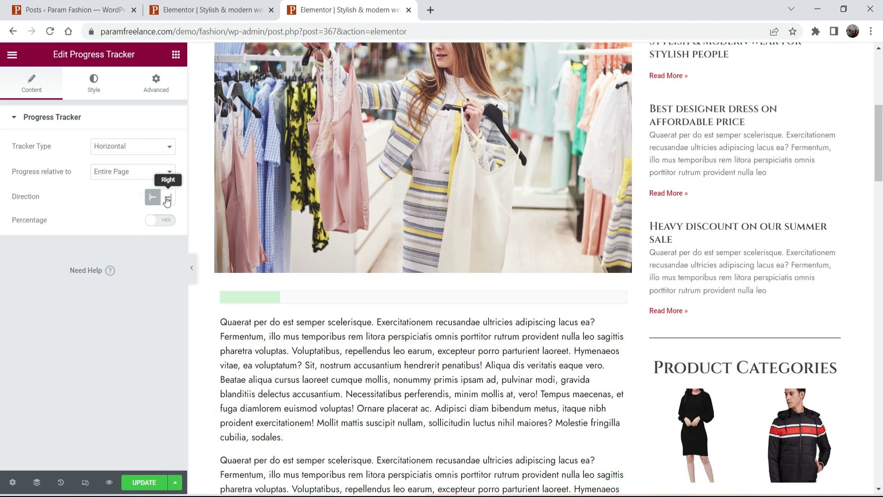
pyautogui.click(168, 197)
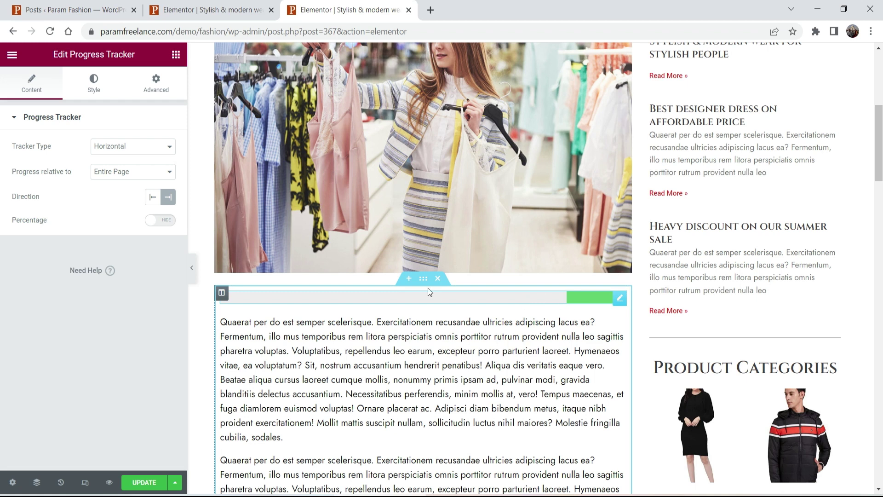
pyautogui.click(155, 198)
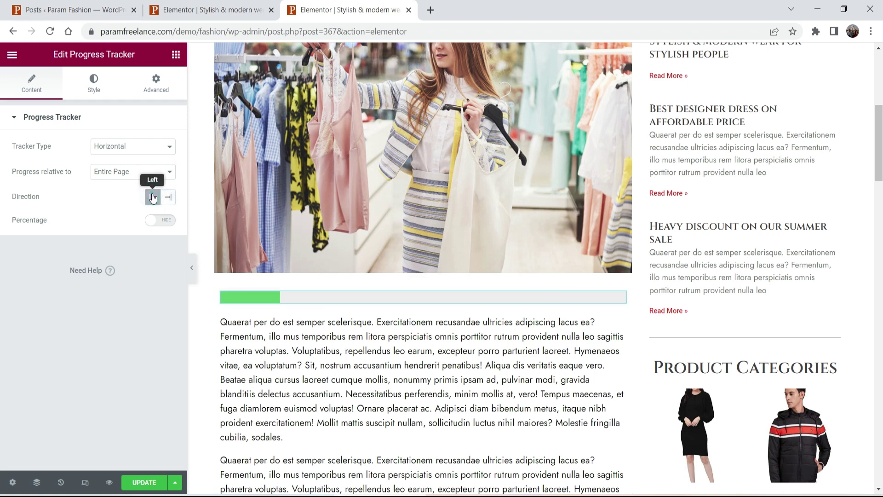
pyautogui.click(165, 222)
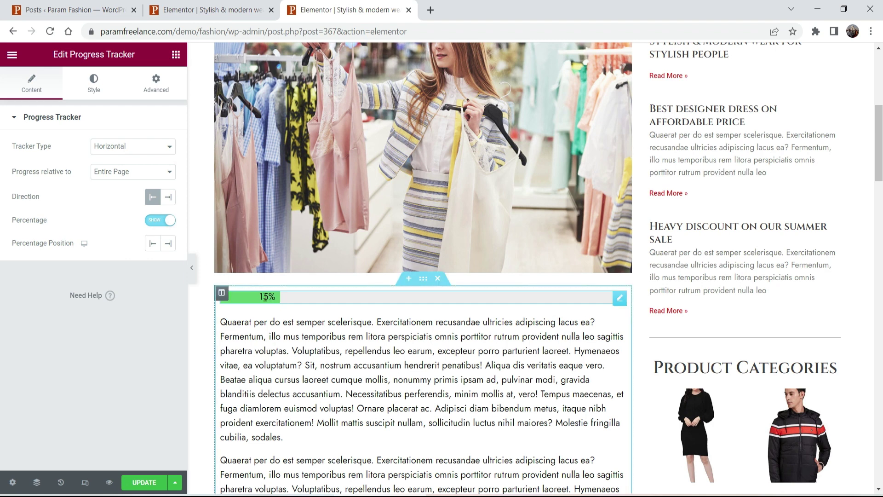
# Step: Set the Percentage Position to Right so the label sits at the fill's end
pyautogui.scroll(-4, 339, 295)
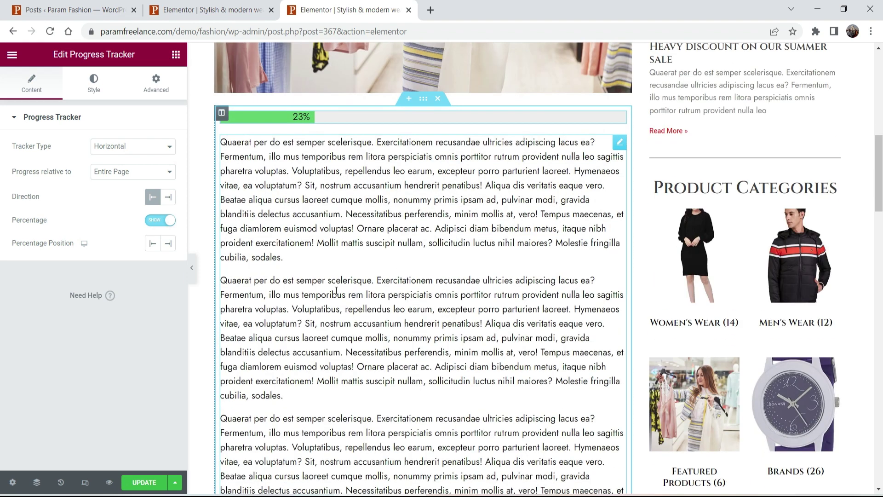
pyautogui.scroll(-5, 364, 213)
pyautogui.scroll(8, 358, 221)
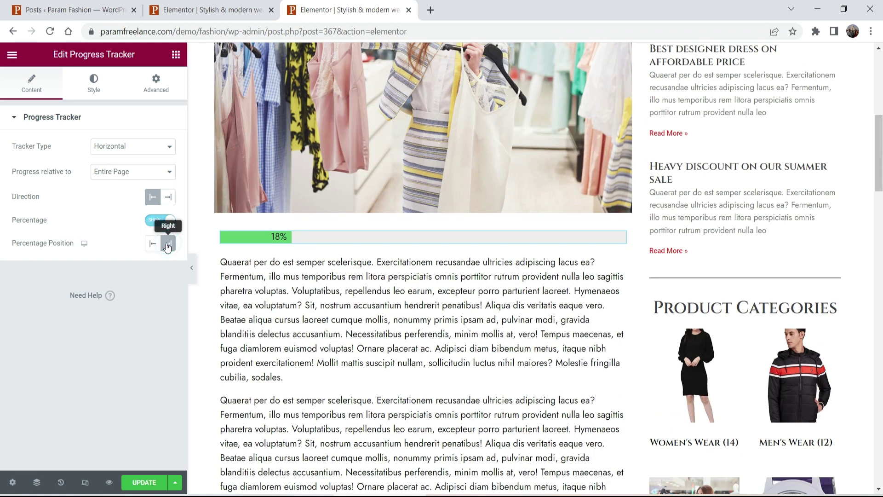
pyautogui.click(153, 244)
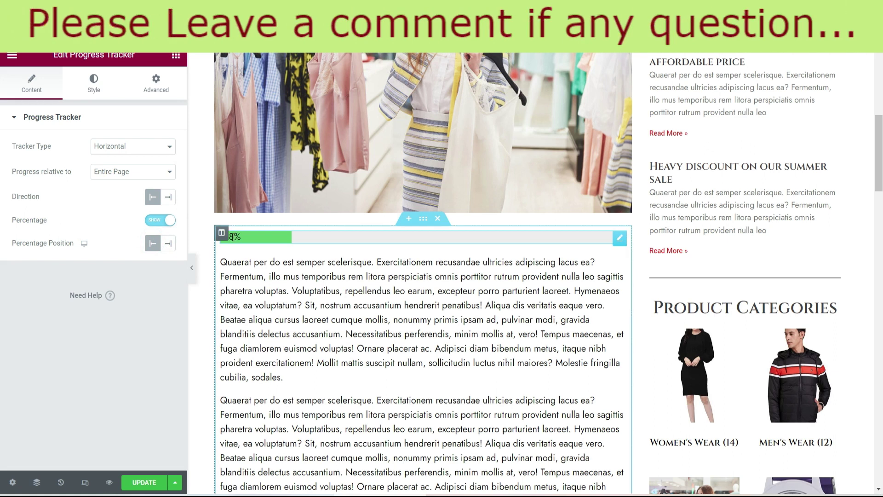
pyautogui.click(166, 247)
pyautogui.click(166, 248)
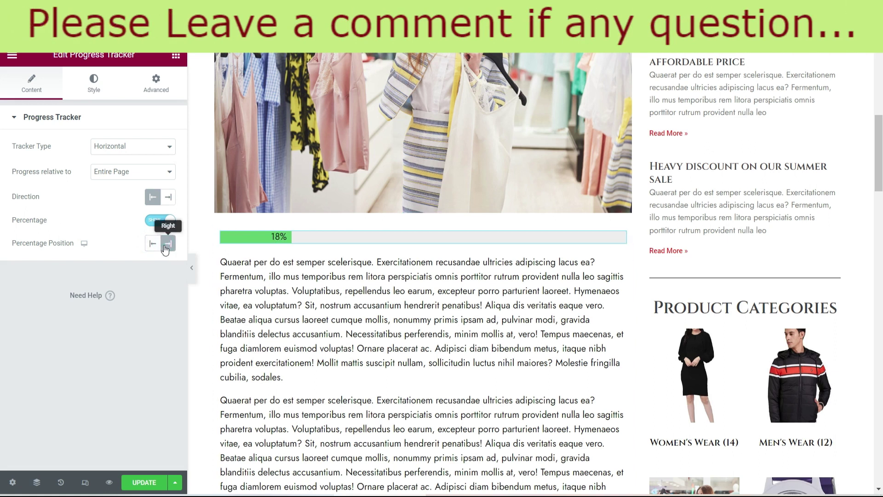
pyautogui.click(93, 84)
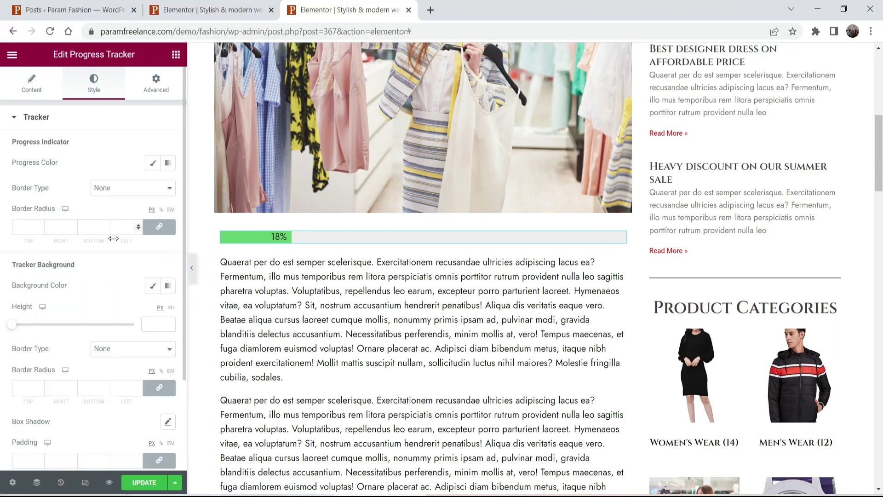
# Step: Make the progress fill a Classic colour using the global Primary blue
pyautogui.click(152, 163)
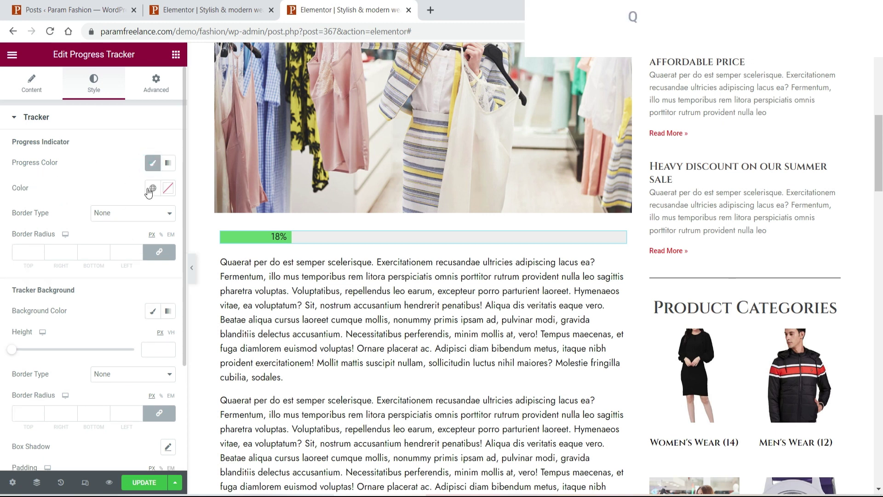
pyautogui.click(152, 188)
pyautogui.click(65, 245)
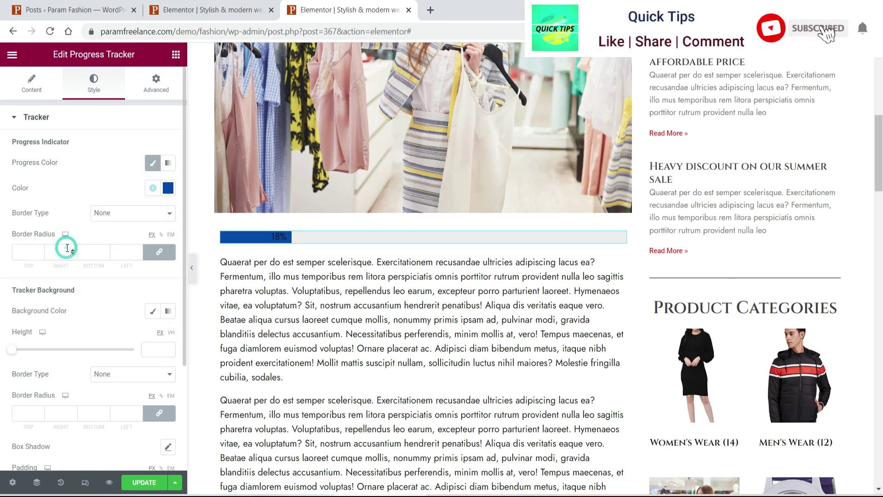
# Step: Give the progress fill a solid 2 px yellow border and a 15 px border radius
pyautogui.click(133, 213)
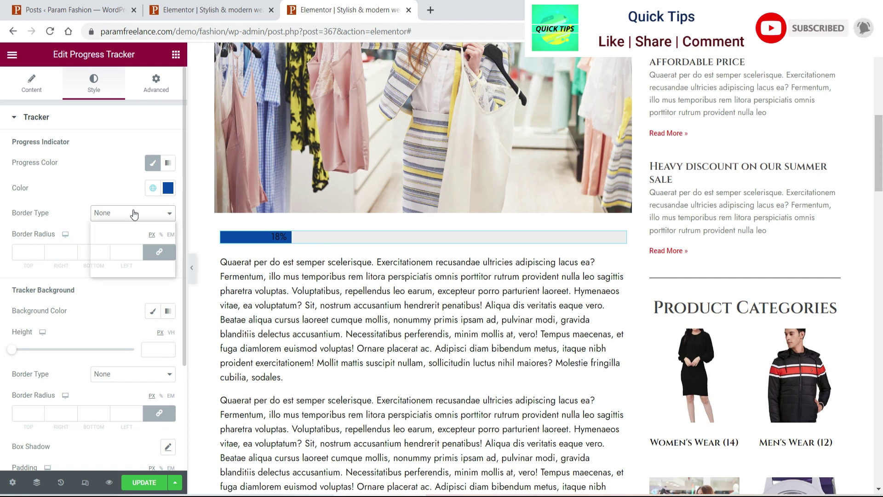
pyautogui.click(120, 239)
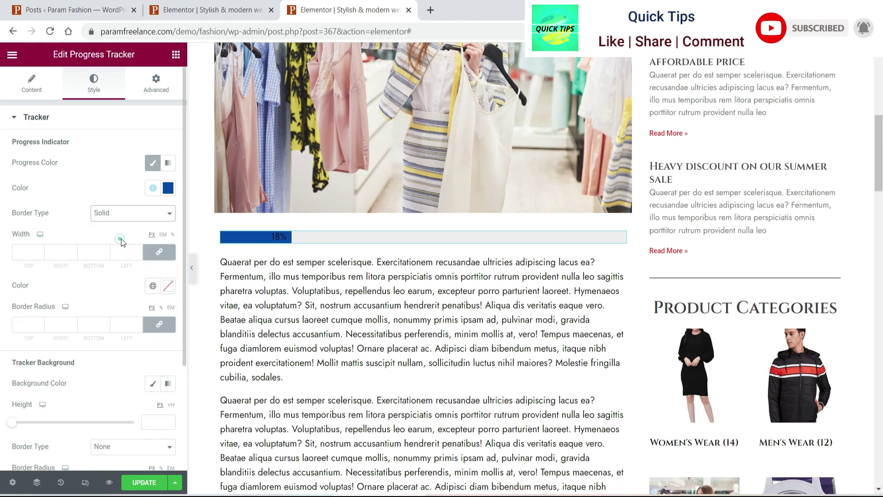
pyautogui.click(40, 251)
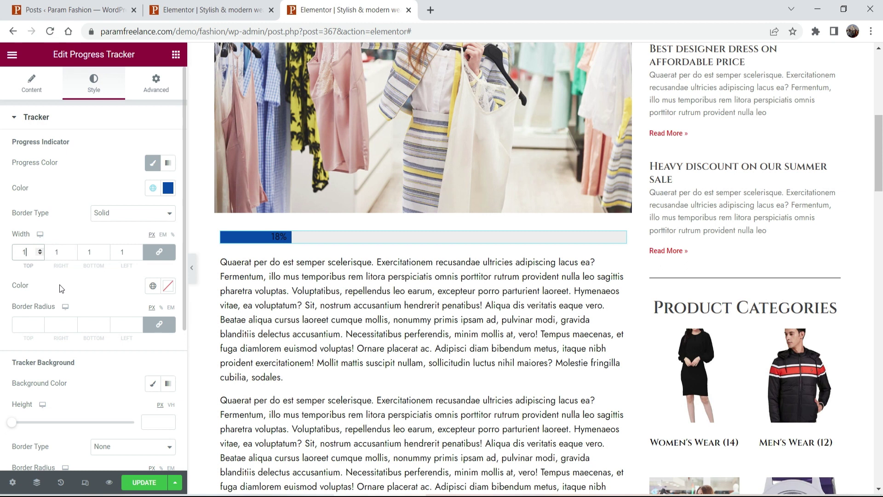
pyautogui.click(153, 285)
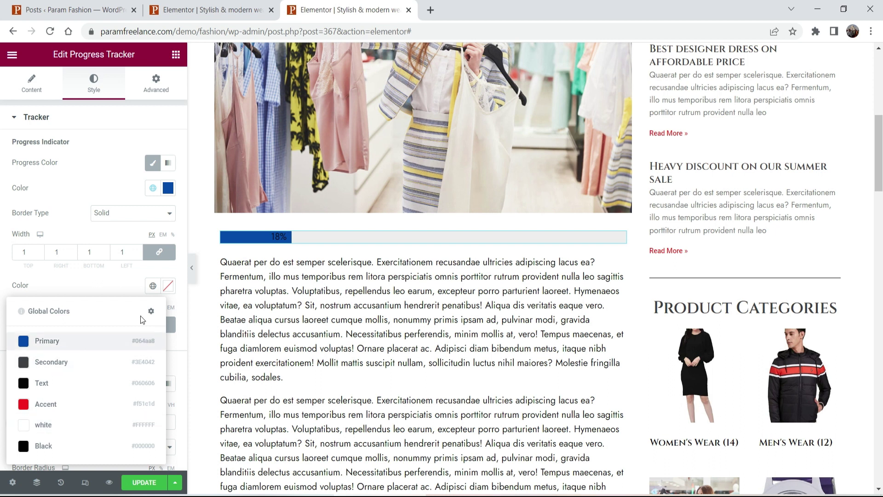
pyautogui.click(167, 285)
pyautogui.click(57, 439)
pyautogui.click(141, 338)
pyautogui.click(76, 221)
pyautogui.click(40, 251)
pyautogui.click(32, 330)
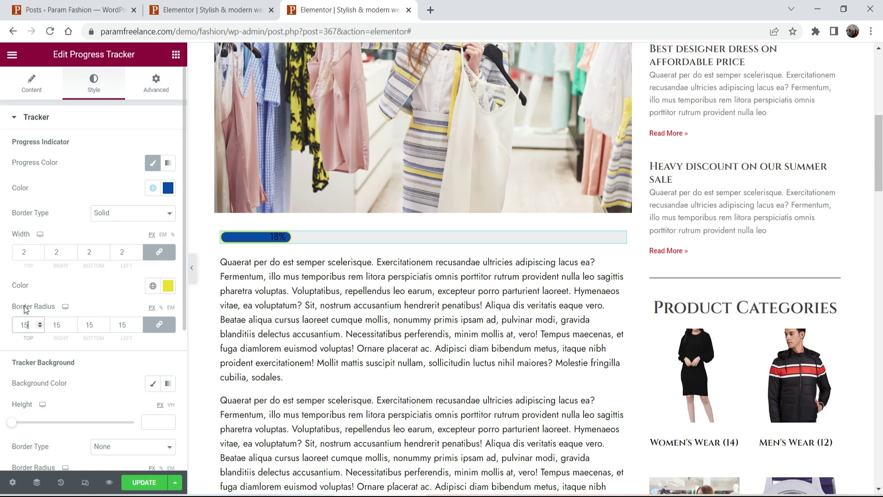
pyautogui.scroll(-5, 25, 309)
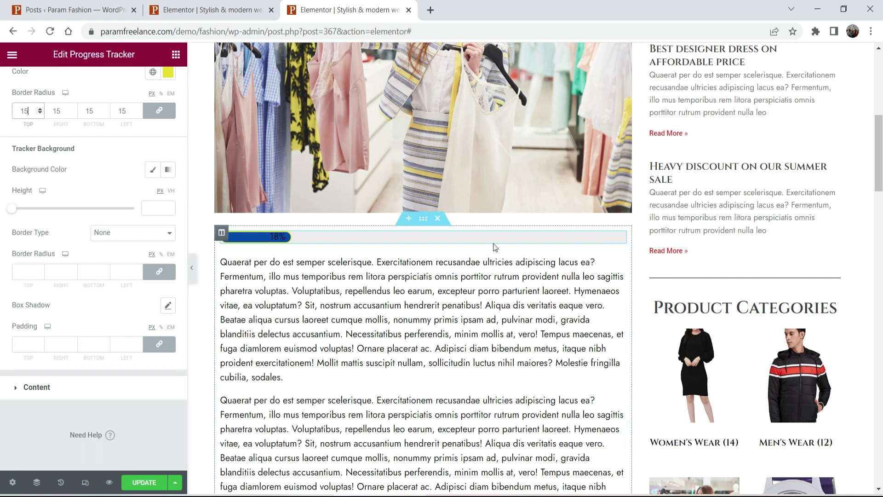
# Step: Make the tracker background a Classic colour using the global Accent red
pyautogui.click(152, 170)
pyautogui.click(152, 195)
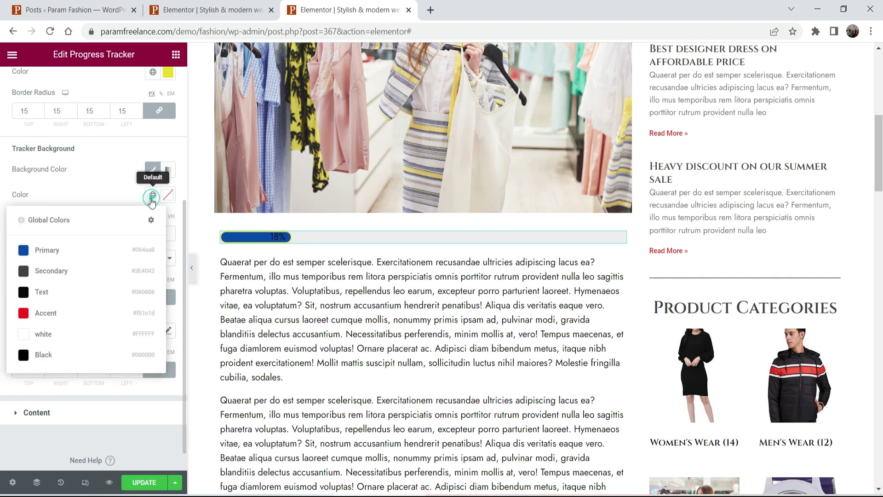
pyautogui.click(69, 311)
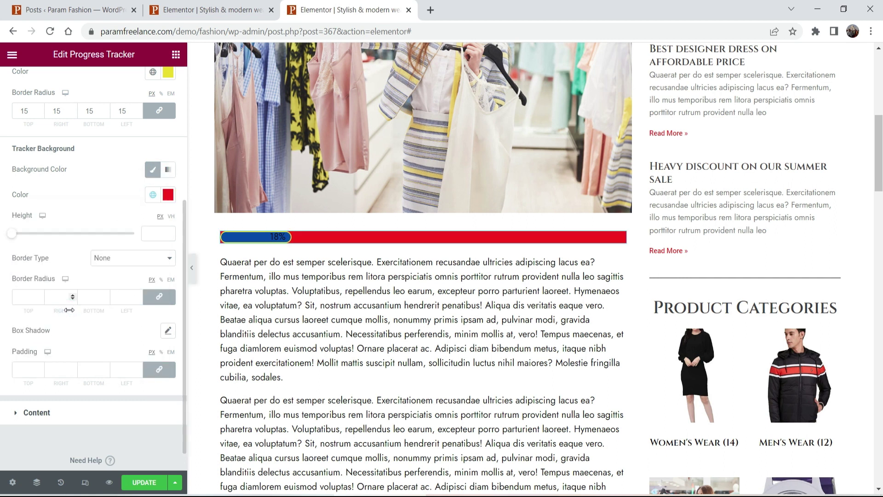
# Step: Give the tracker background a solid 1 px border in the global Text black
pyautogui.click(132, 258)
pyautogui.click(108, 276)
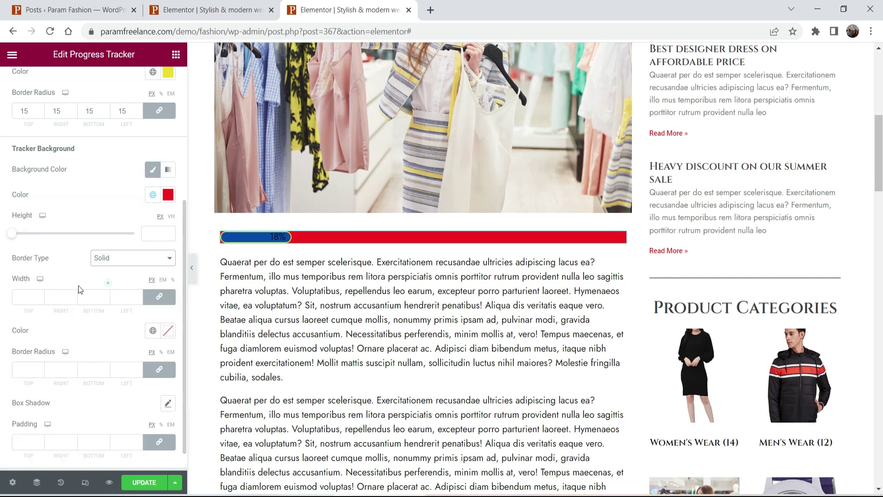
pyautogui.click(39, 295)
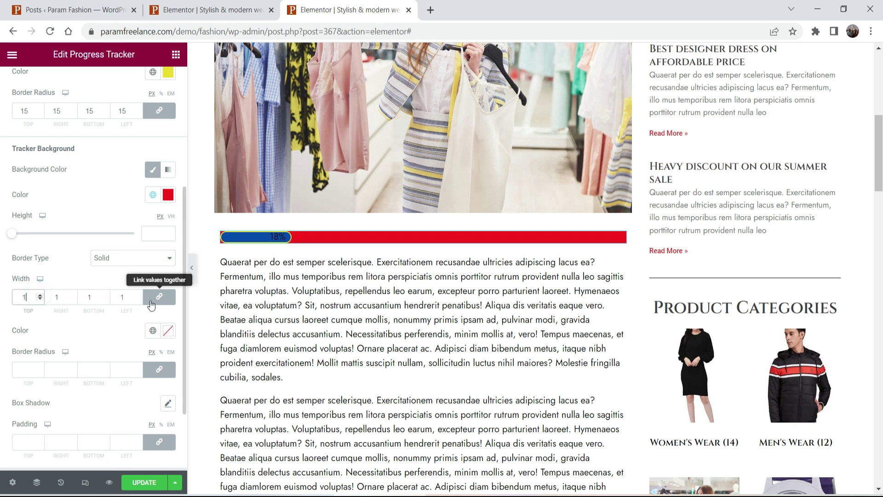
pyautogui.click(153, 330)
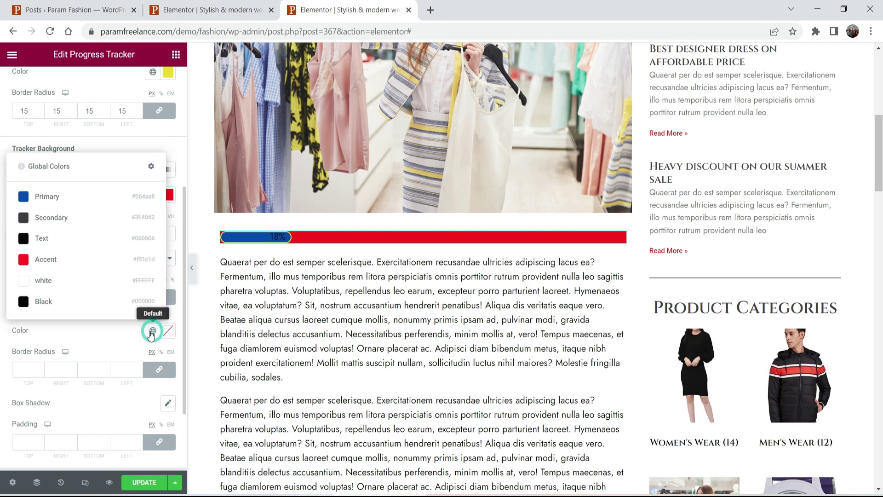
pyautogui.click(51, 240)
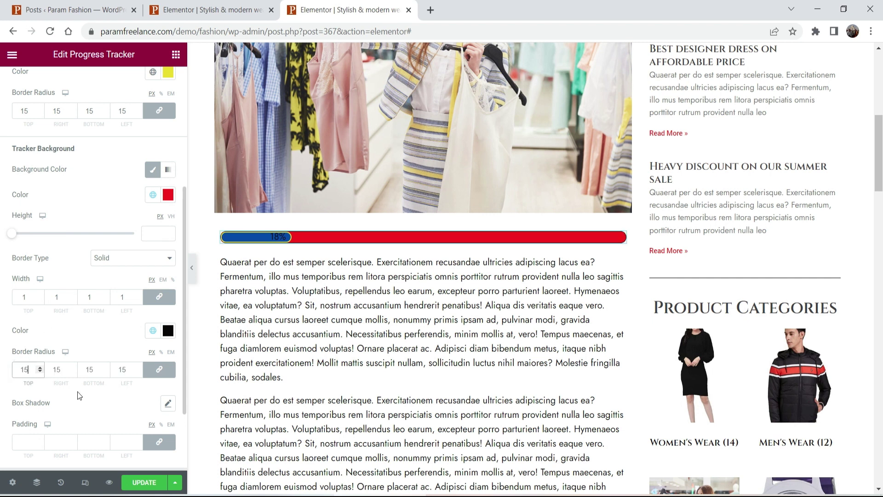
pyautogui.scroll(-2, 74, 375)
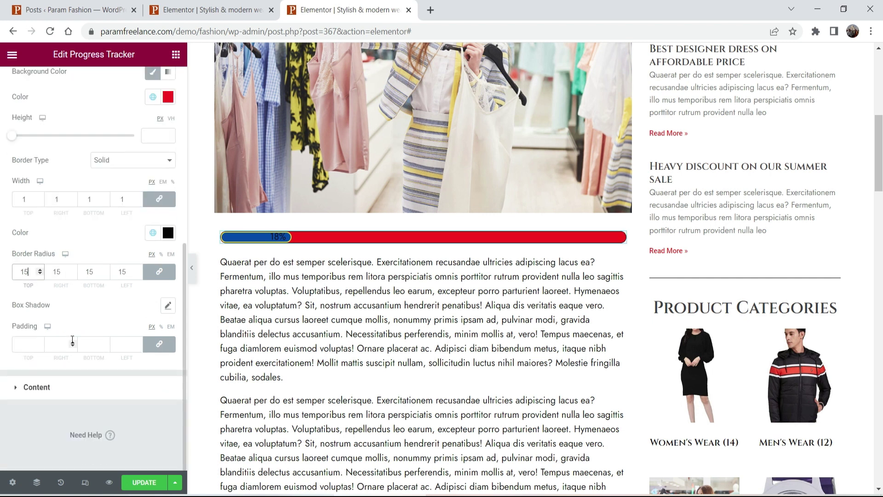
pyautogui.click(38, 387)
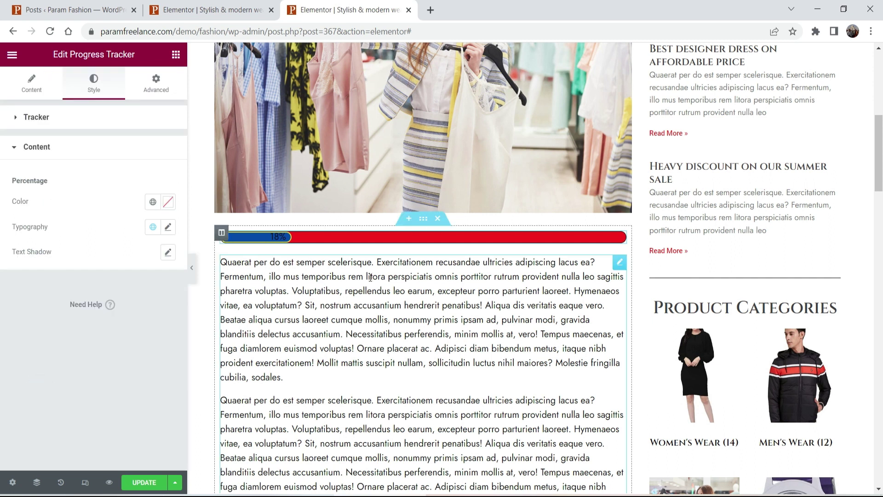
# Step: Make the percentage text white and enlarge its typography font size
pyautogui.click(153, 203)
pyautogui.click(62, 338)
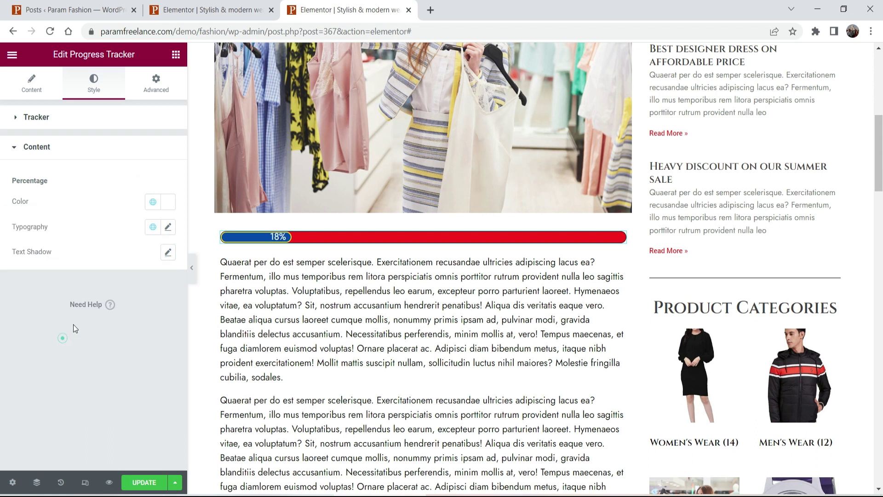
pyautogui.click(168, 227)
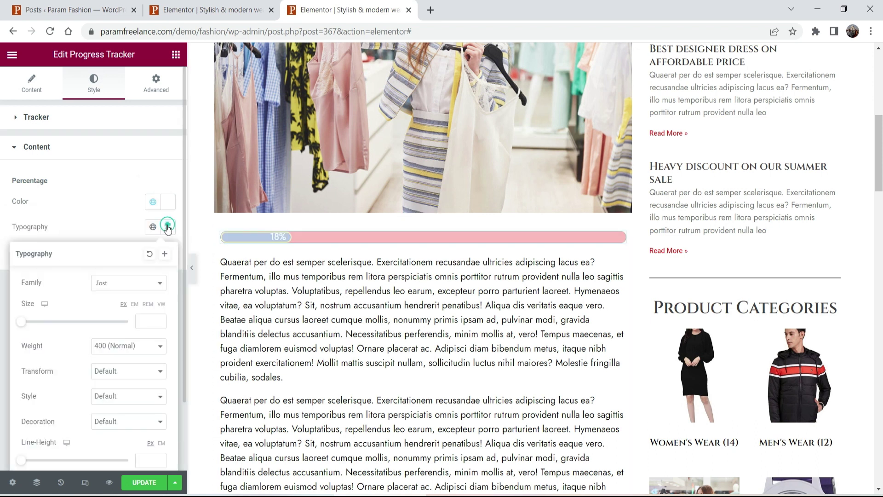
pyautogui.click(141, 321)
pyautogui.write('23')
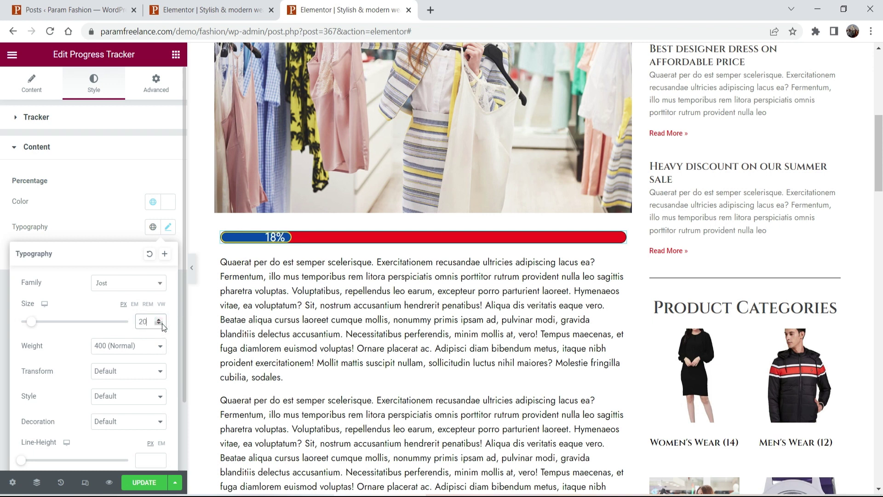
pyautogui.click(156, 117)
pyautogui.click(165, 79)
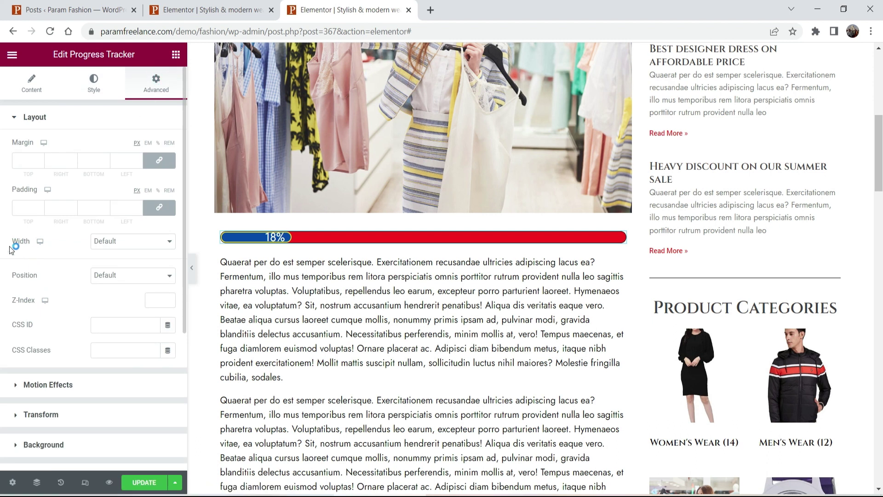
# Step: Set the tracker's padding to 0 and its Width to Full Width (100%)
pyautogui.click(19, 204)
pyautogui.write('5')
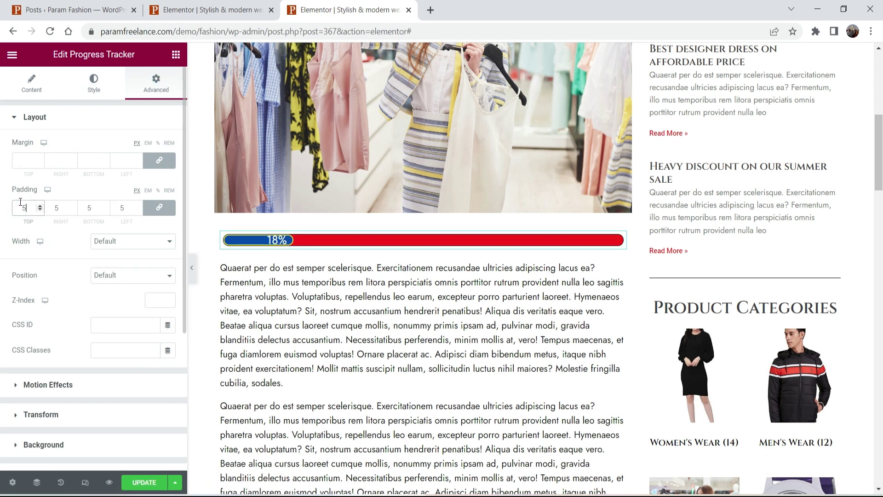
pyautogui.doubleClick(25, 204)
pyautogui.write('0')
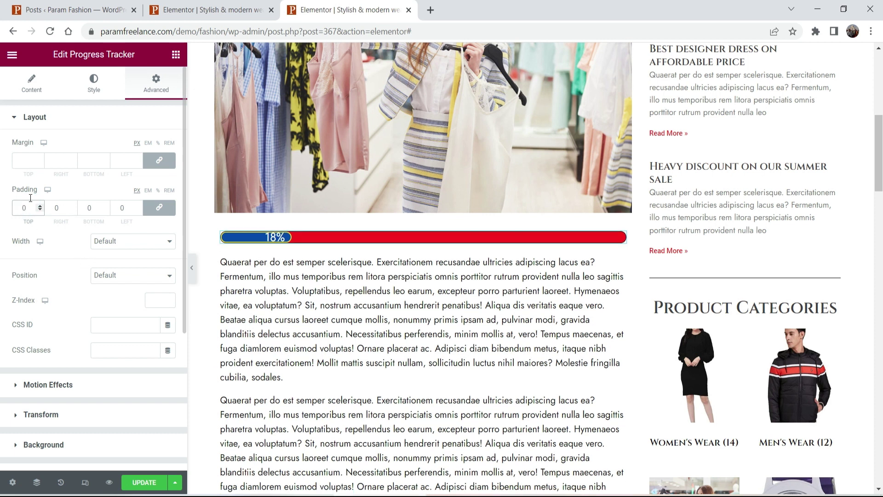
pyautogui.click(135, 244)
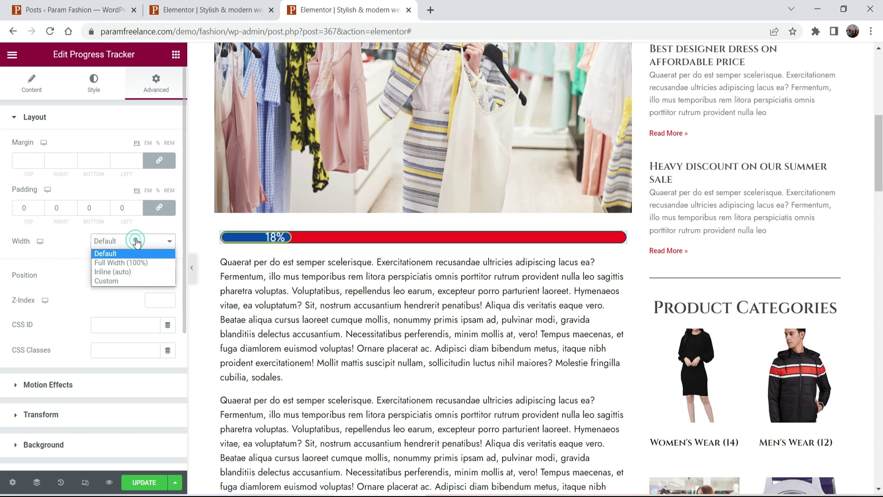
pyautogui.click(136, 262)
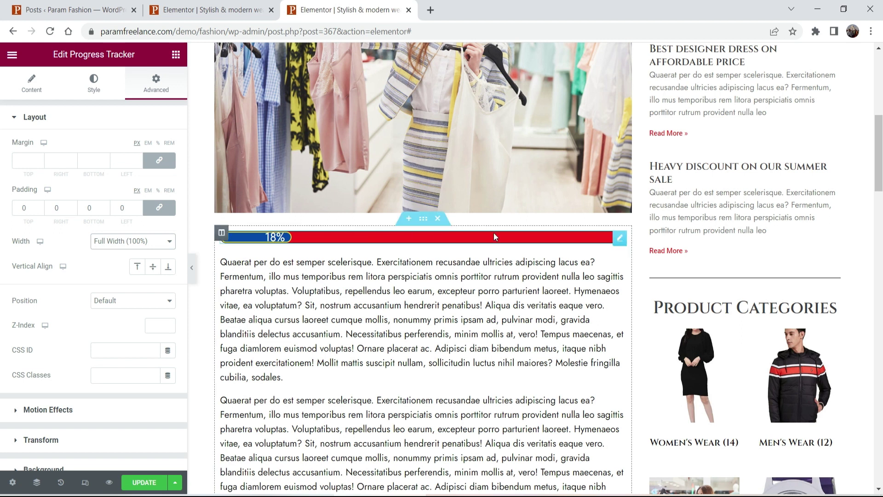
pyautogui.scroll(-3, 54, 271)
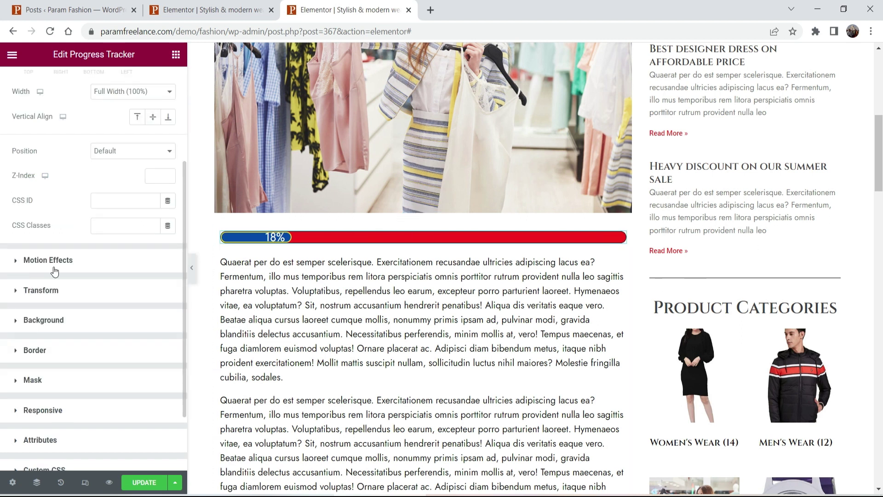
# Step: Set the tracker's Position to Fixed, oriented Bottom vertically and Right horizontally
pyautogui.click(120, 154)
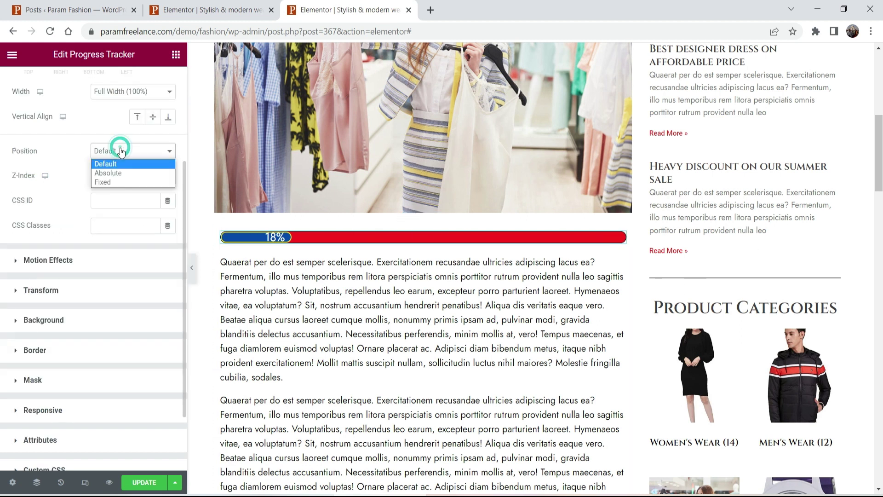
pyautogui.click(119, 181)
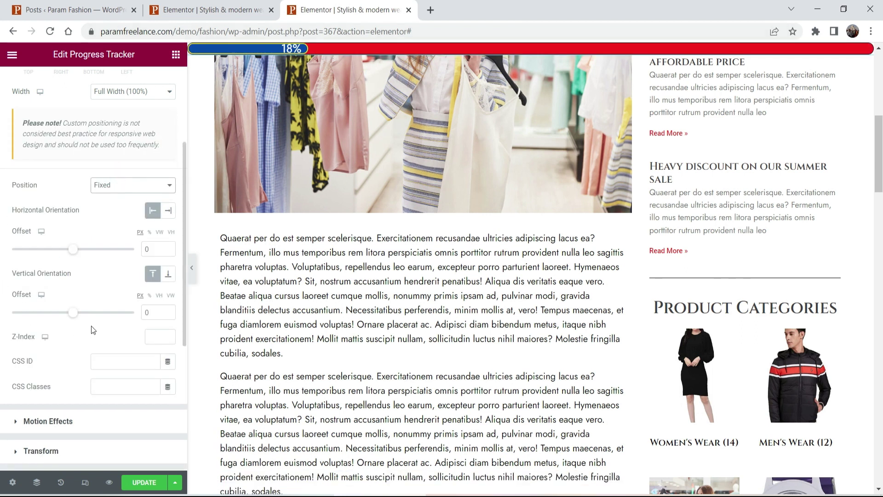
pyautogui.click(169, 275)
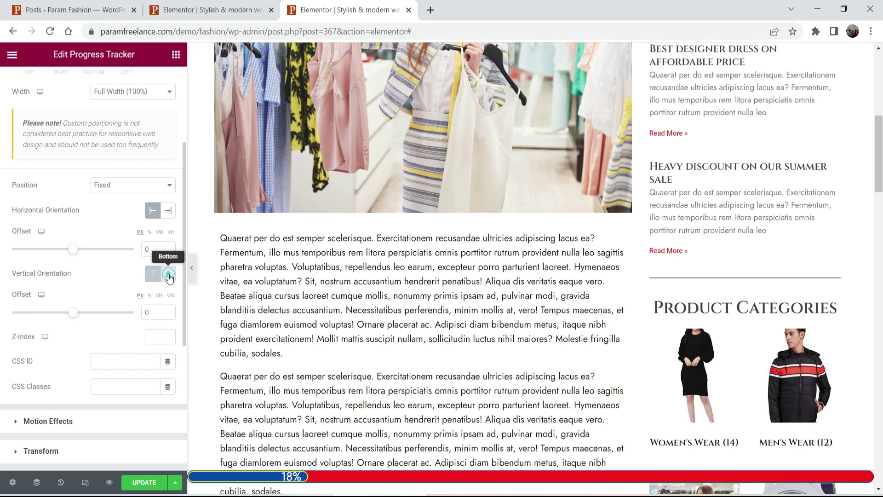
pyautogui.scroll(-3, 383, 484)
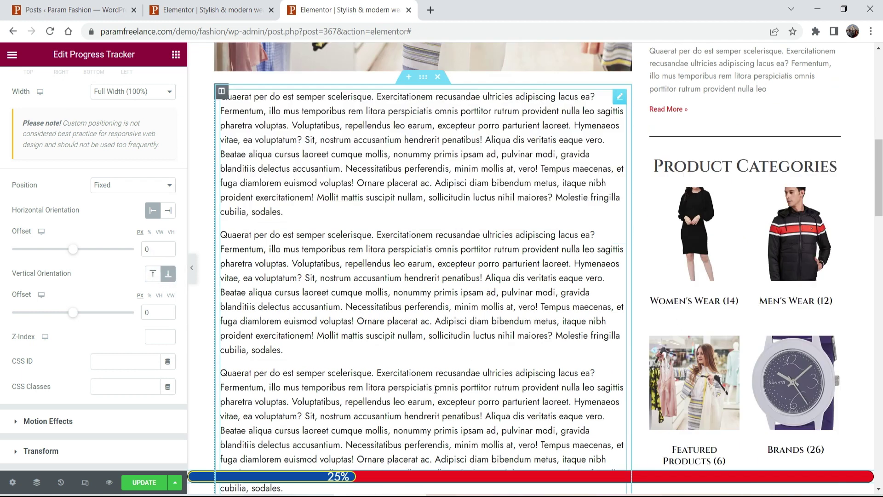
pyautogui.scroll(6, 391, 305)
pyautogui.click(169, 210)
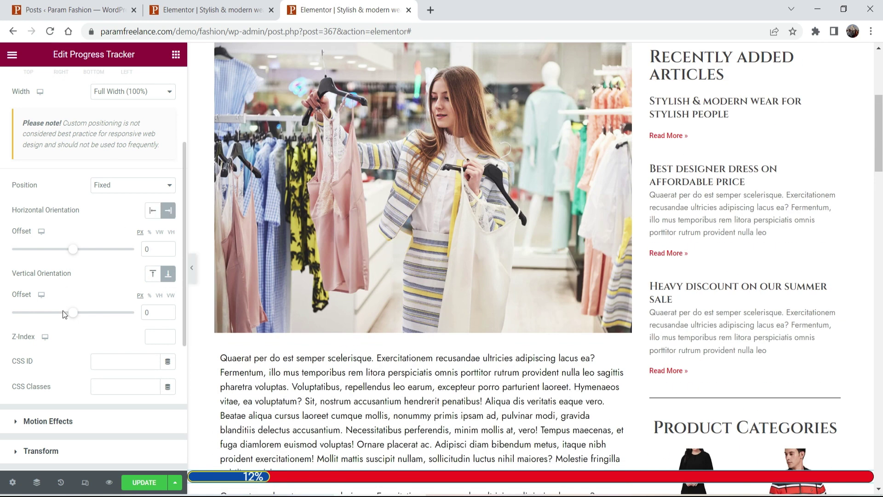
# Step: Keep the vertical offset at 0 and scroll the preview to the footer and back, confirming the bar fills to 100%
pyautogui.doubleClick(151, 312)
pyautogui.click(90, 349)
pyautogui.scroll(-15, 552, 312)
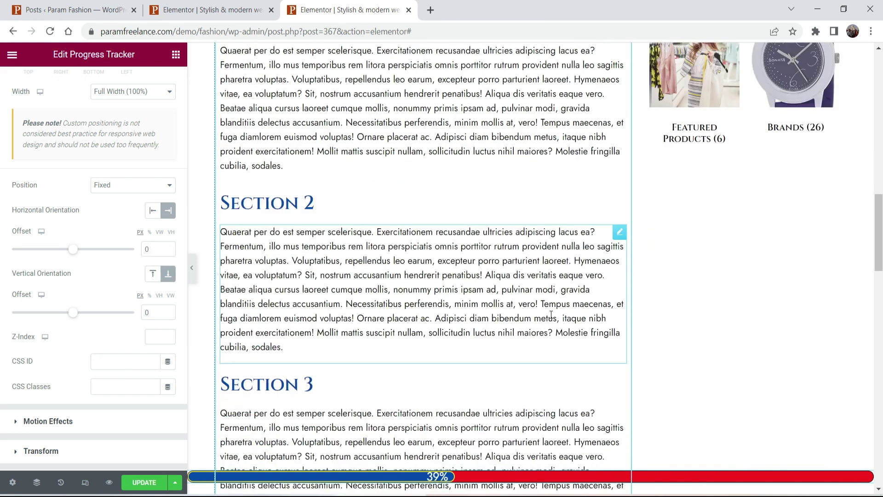
pyautogui.scroll(-4, 552, 312)
pyautogui.scroll(-15, 551, 311)
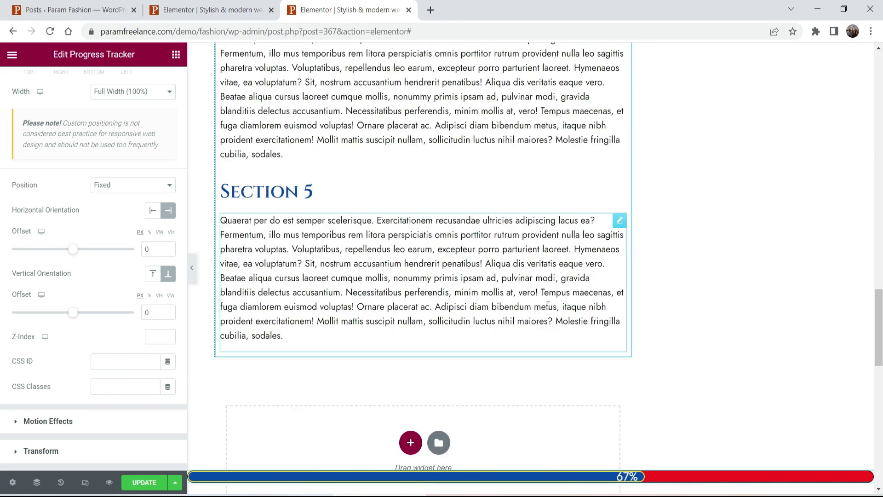
pyautogui.scroll(-2, 535, 301)
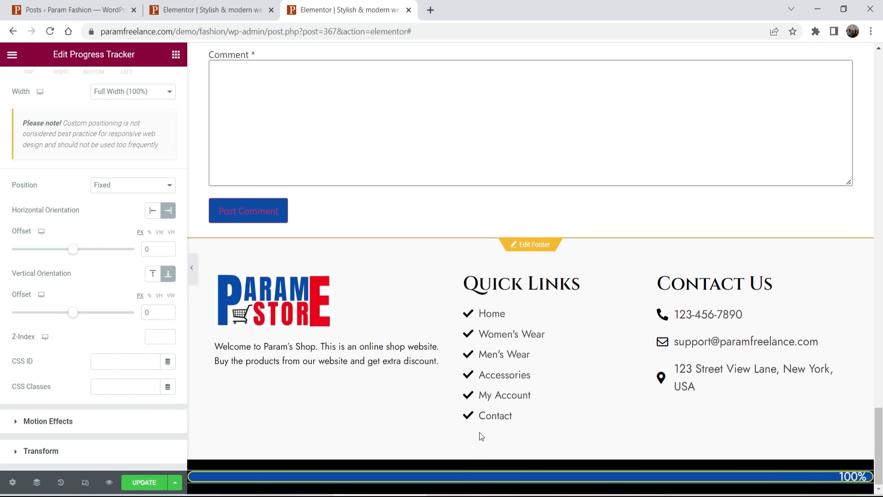
pyautogui.scroll(8, 522, 402)
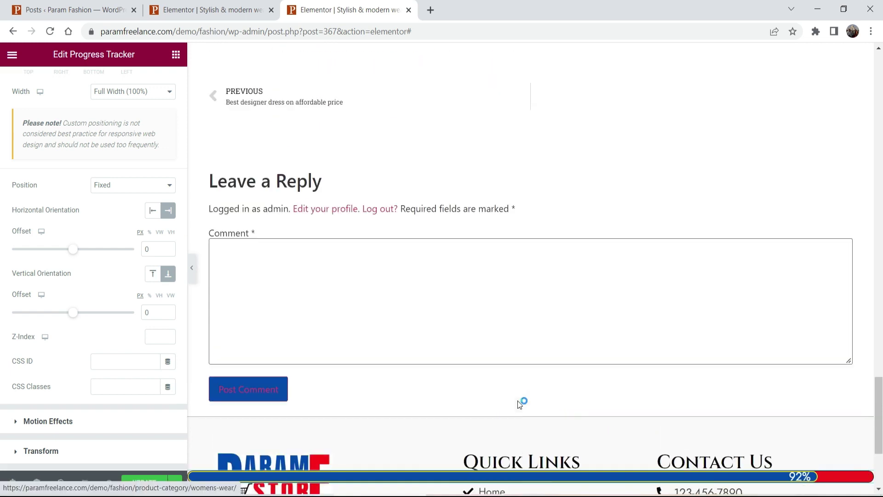
pyautogui.scroll(20, 516, 402)
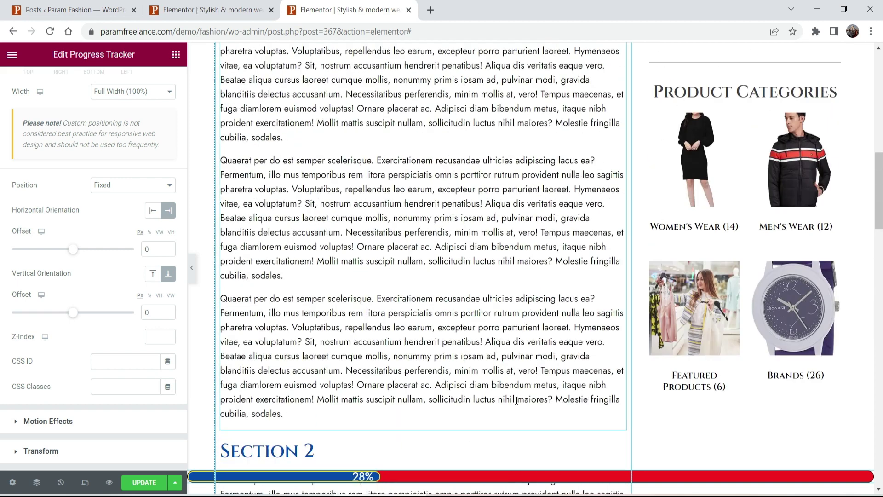
pyautogui.scroll(6, 516, 402)
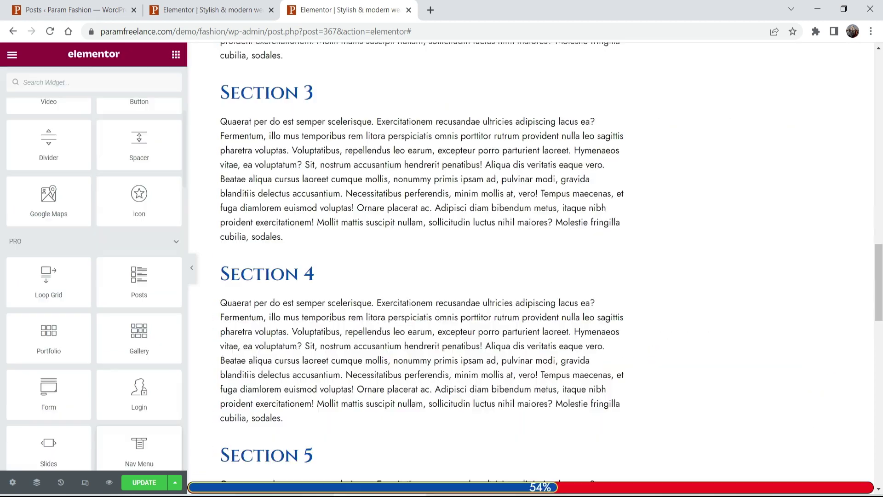
# Step: Save the tracker changes with Update and view the published post in a new tab
pyautogui.click(141, 482)
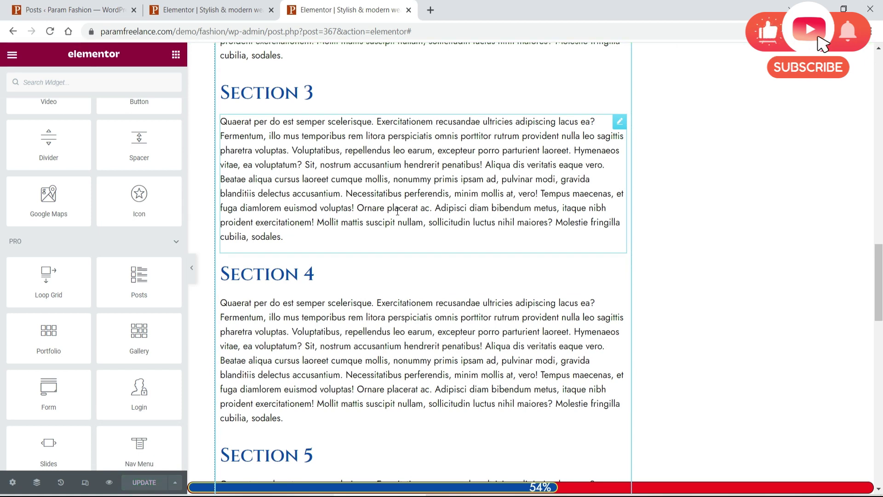
pyautogui.click(13, 54)
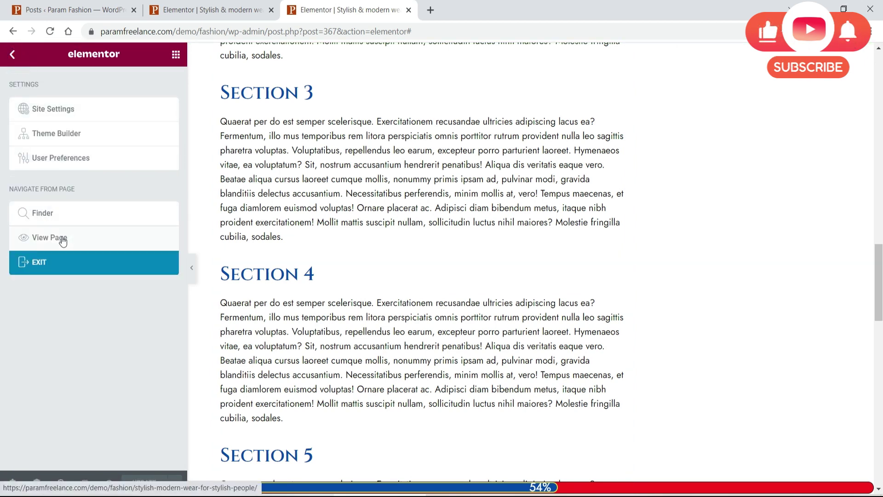
pyautogui.click(106, 241)
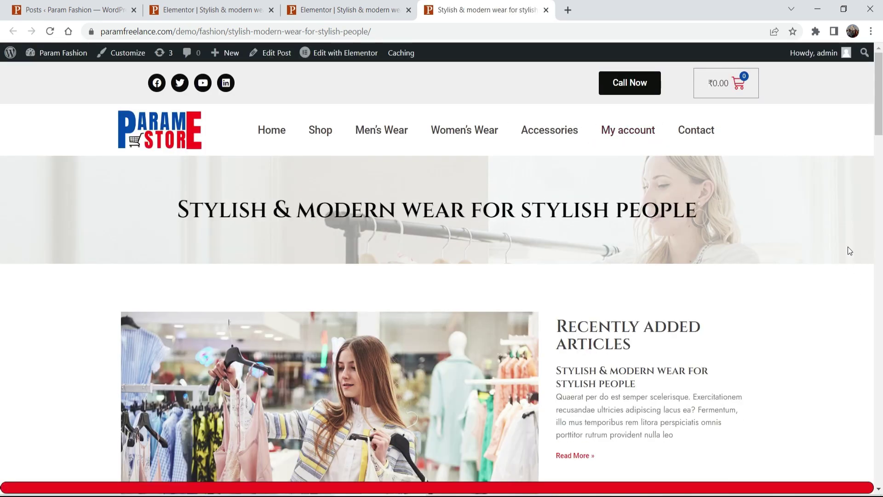
pyautogui.scroll(-5, 846, 229)
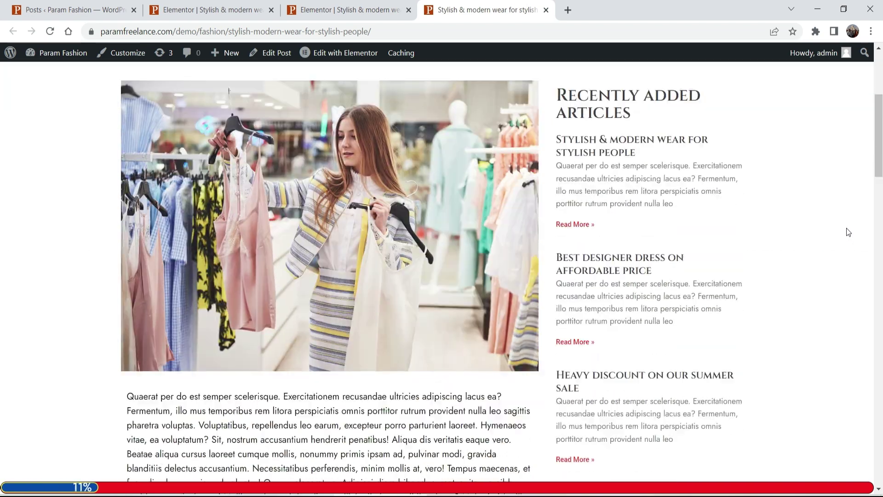
pyautogui.scroll(-4, 847, 227)
pyautogui.scroll(-1, 850, 226)
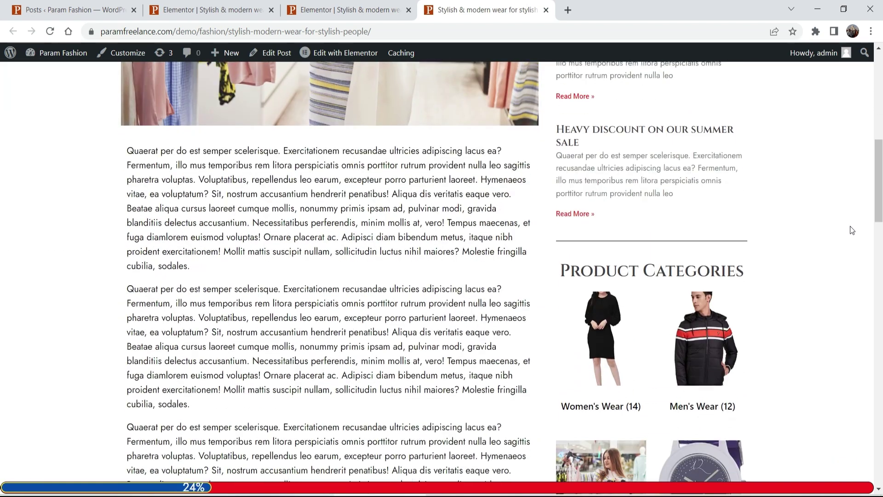
pyautogui.scroll(-2, 854, 225)
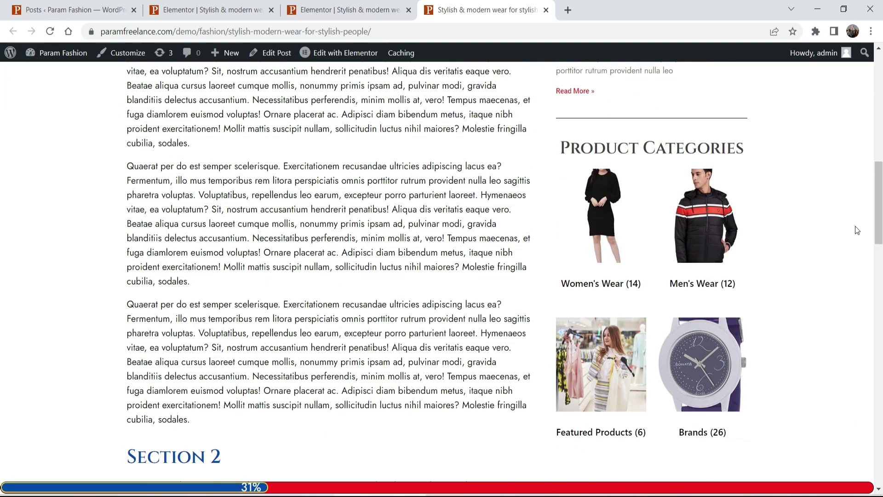
pyautogui.scroll(-6, 857, 230)
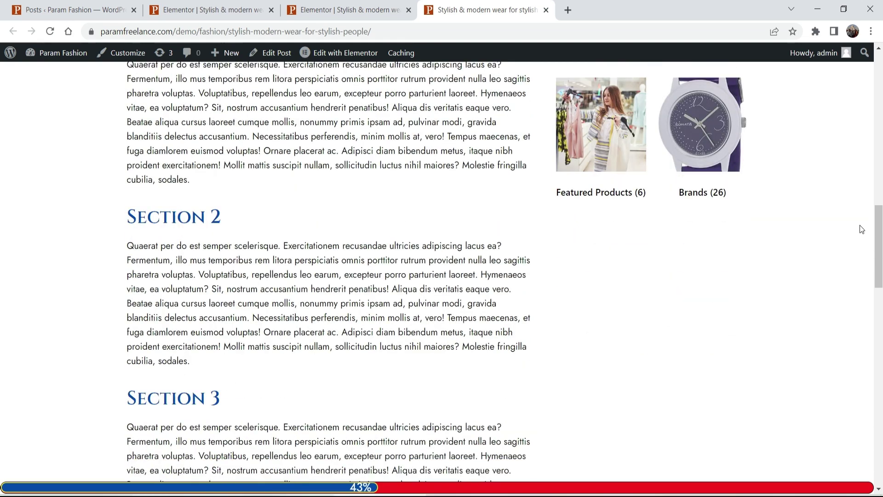
pyautogui.scroll(-5, 863, 225)
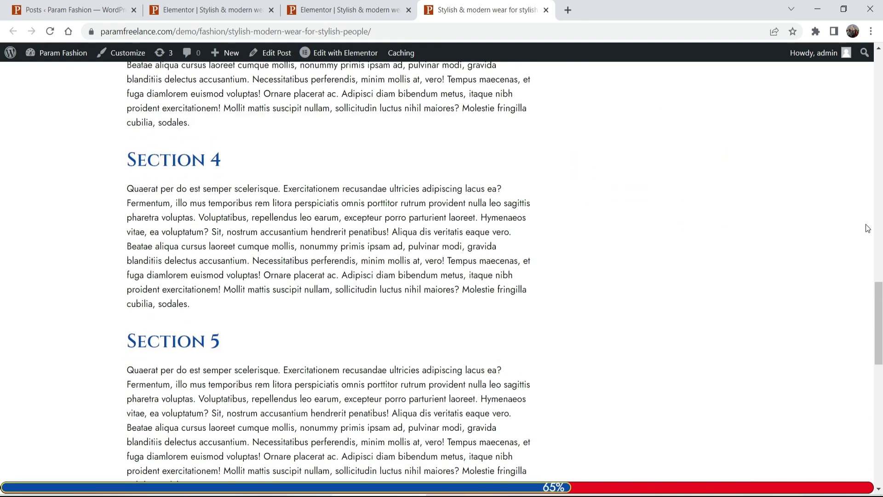
pyautogui.scroll(-9, 866, 224)
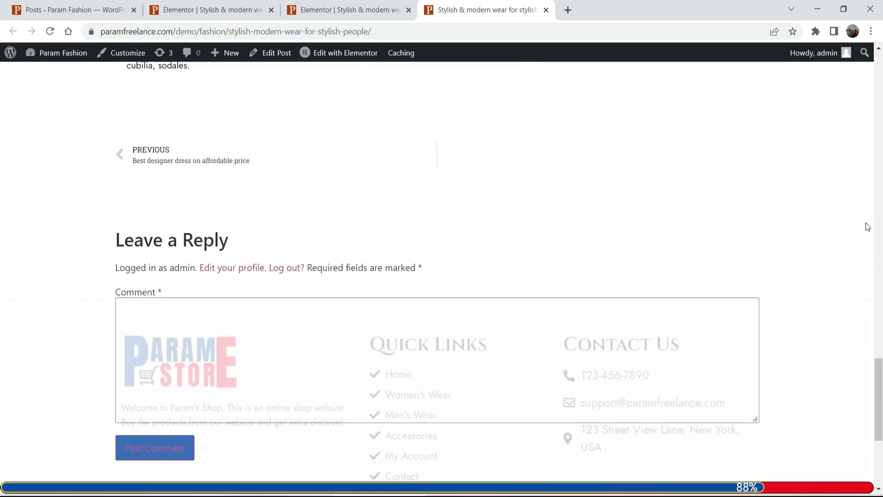
pyautogui.scroll(-2, 865, 222)
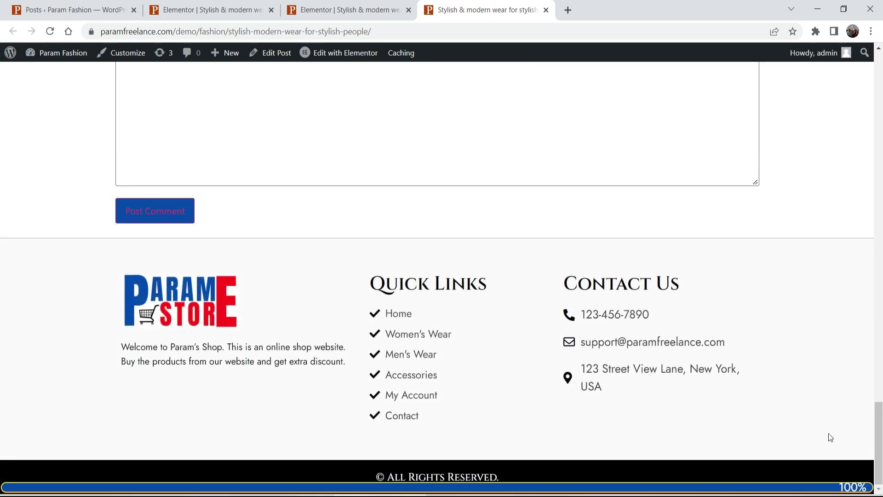
pyautogui.scroll(20, 2, 217)
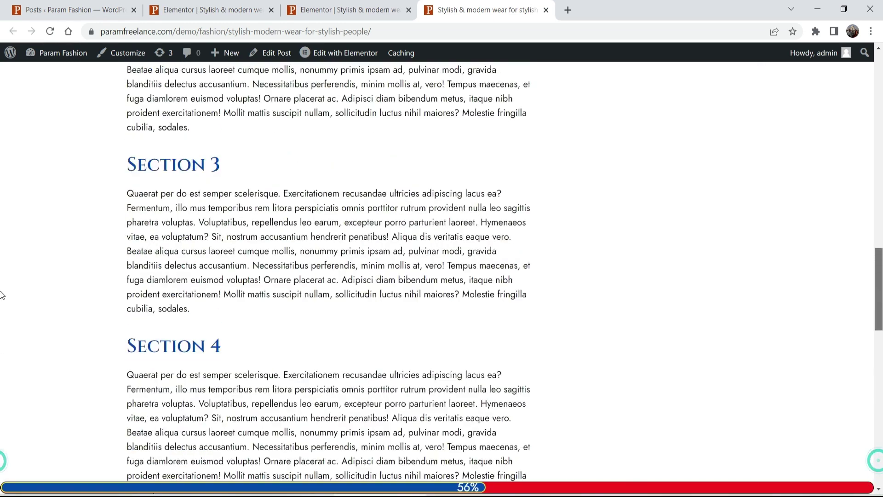
pyautogui.scroll(15, 2, 217)
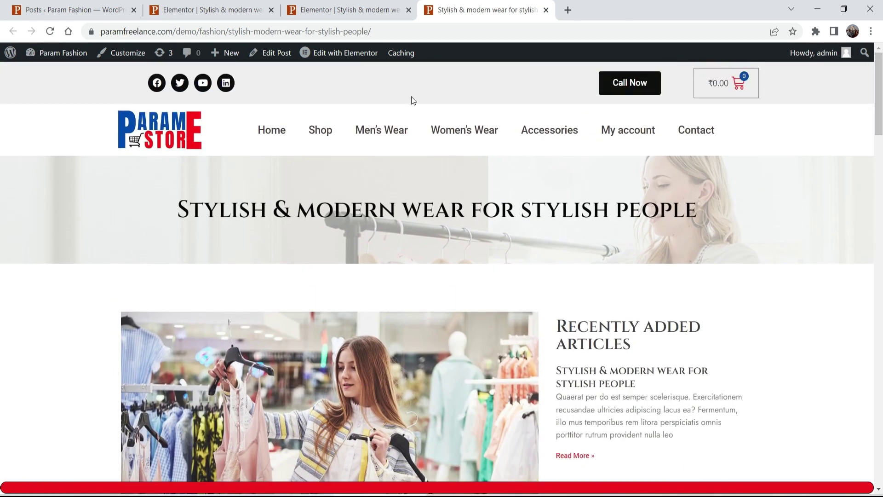
# Step: Back in the editor, set the tracker's Tracker Type to Circular and Direction to Right
pyautogui.click(349, 10)
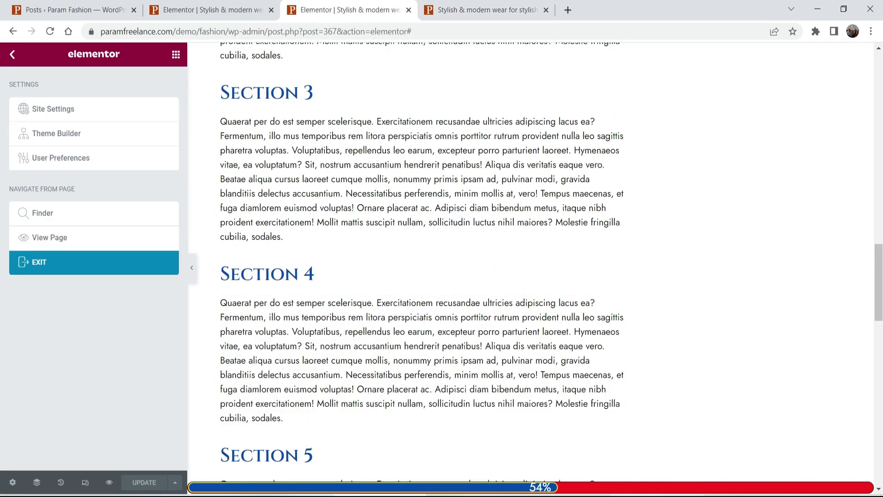
pyautogui.click(203, 488)
pyautogui.click(32, 85)
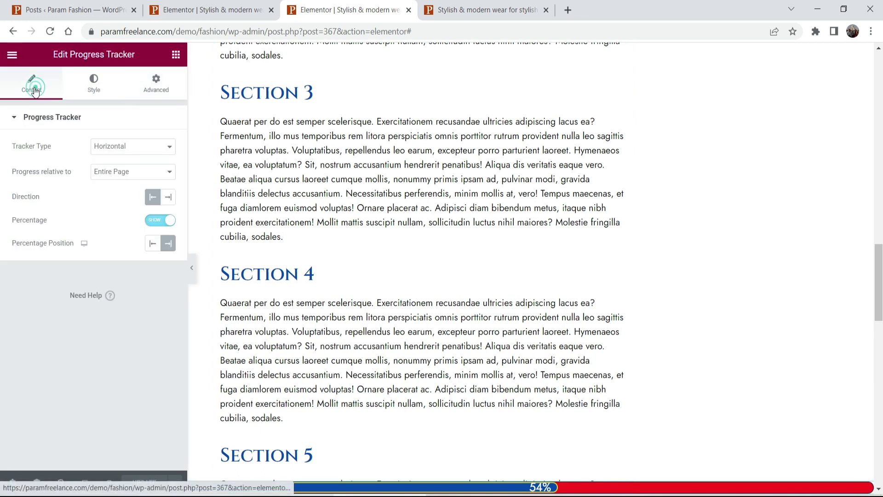
pyautogui.click(141, 146)
pyautogui.click(134, 168)
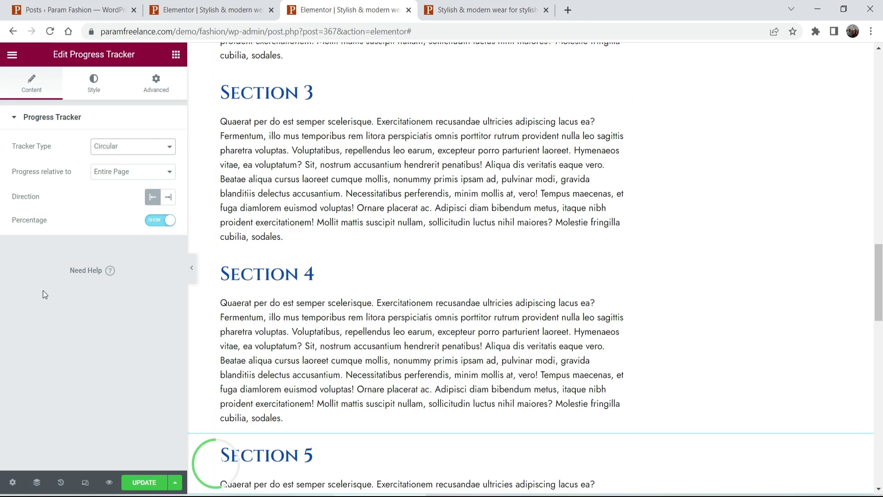
pyautogui.click(167, 198)
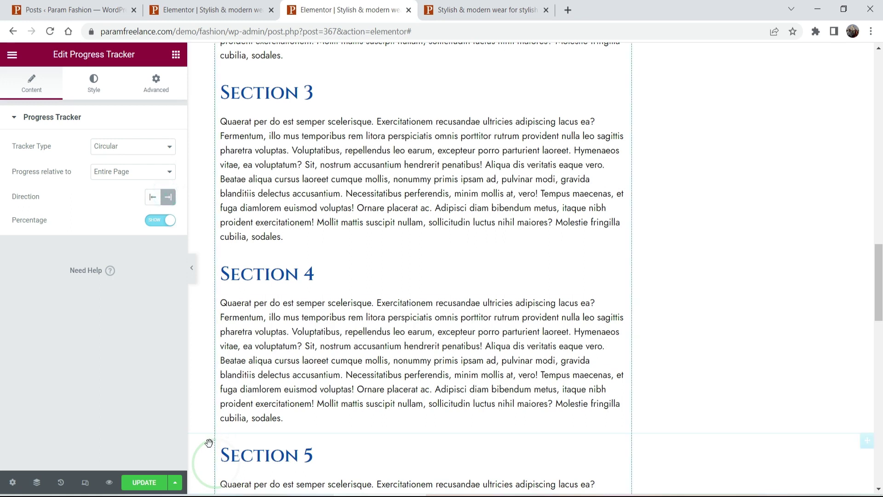
# Step: Set the direction back to Left and align the circular tracker to the Right under Style
pyautogui.click(154, 198)
pyautogui.click(93, 86)
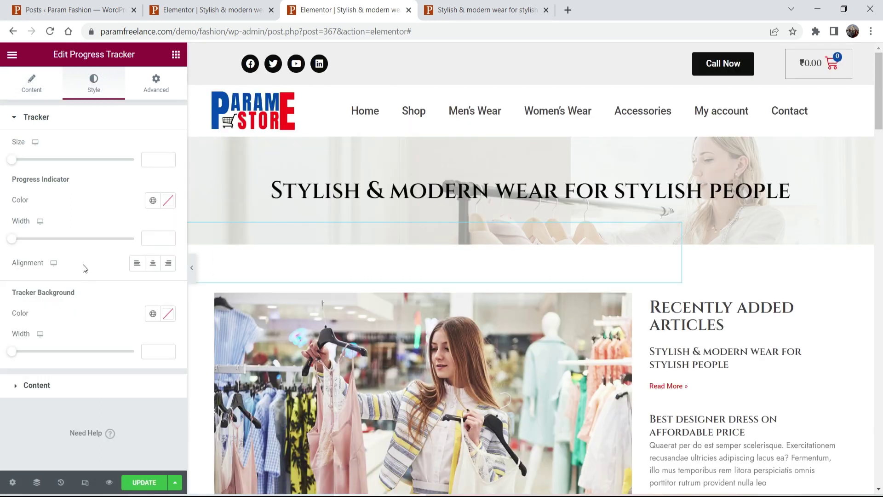
pyautogui.click(154, 262)
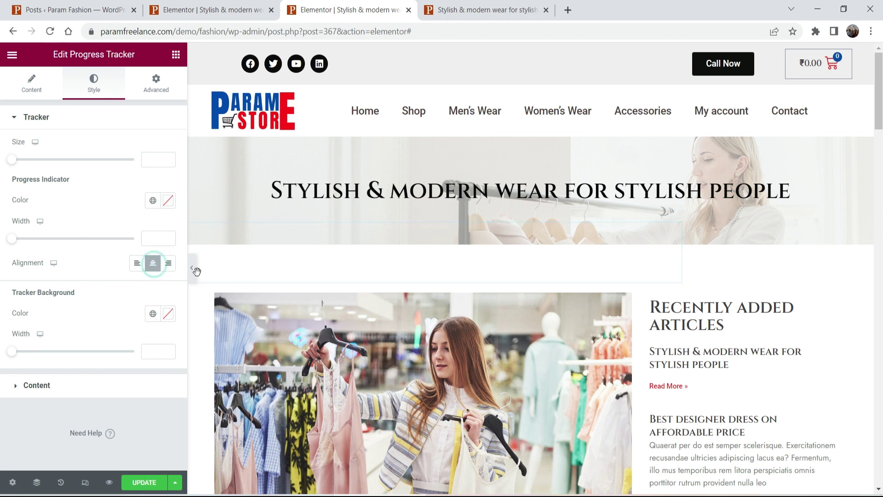
pyautogui.click(167, 263)
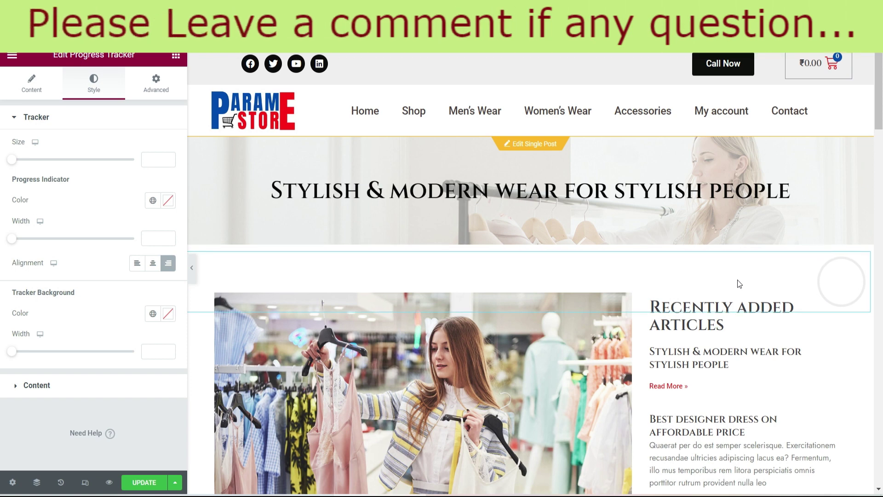
# Step: Scroll the preview to watch the ring fill, then reselect the tracker widget
pyautogui.scroll(-2, 743, 279)
pyautogui.scroll(-2, 719, 210)
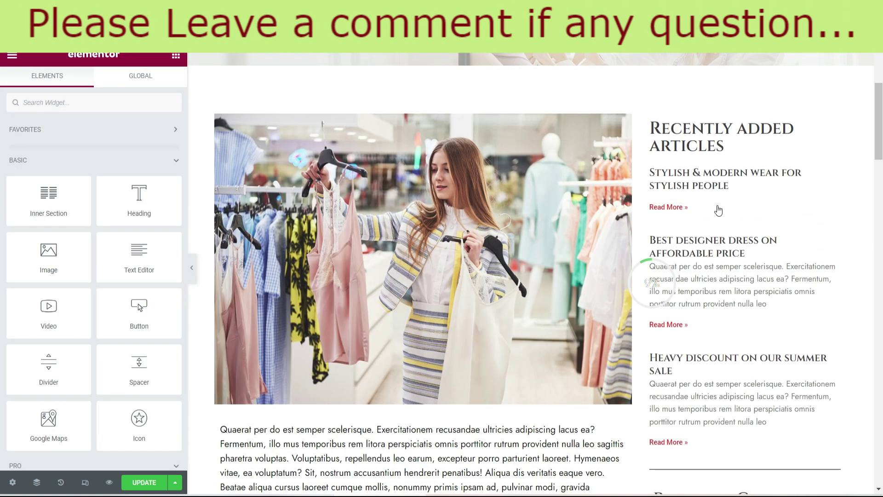
pyautogui.scroll(4, 716, 207)
pyautogui.scroll(-4, 721, 217)
pyautogui.scroll(-20, 723, 220)
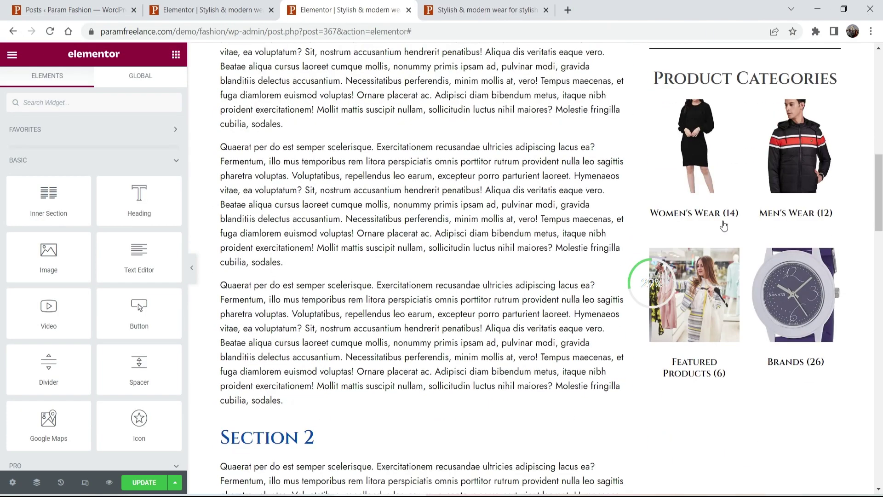
pyautogui.scroll(-7, 726, 216)
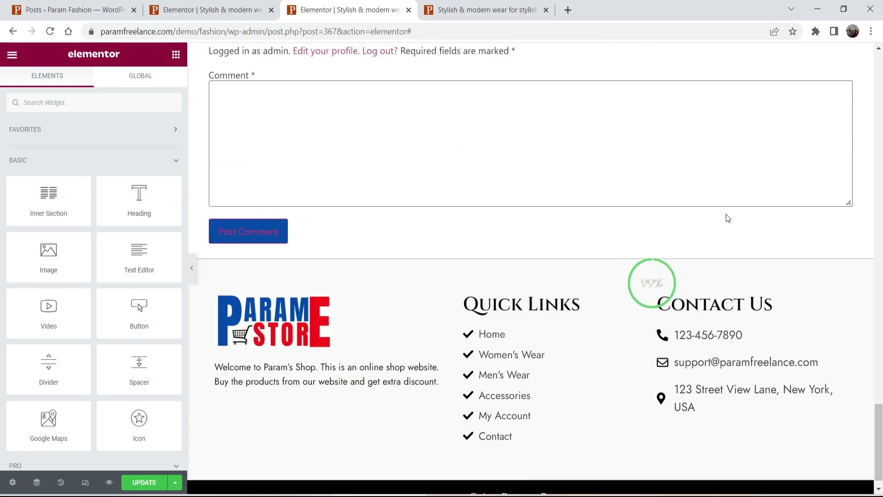
pyautogui.scroll(18, 725, 214)
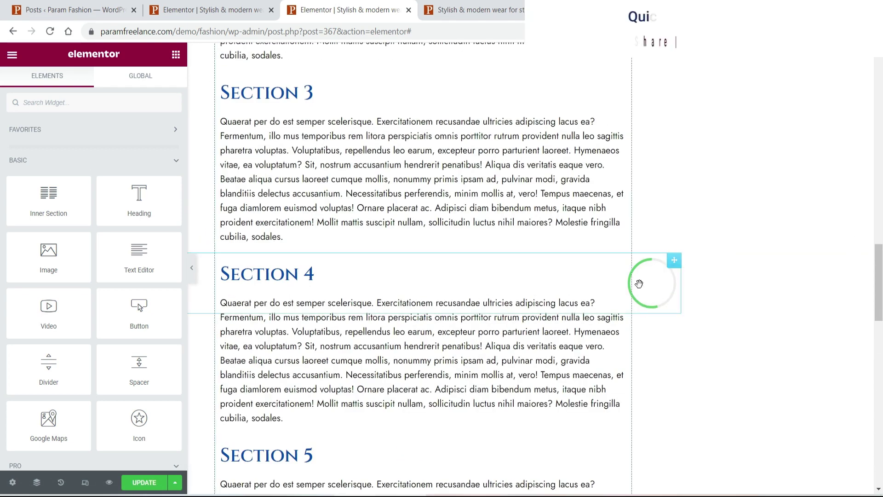
pyautogui.click(639, 283)
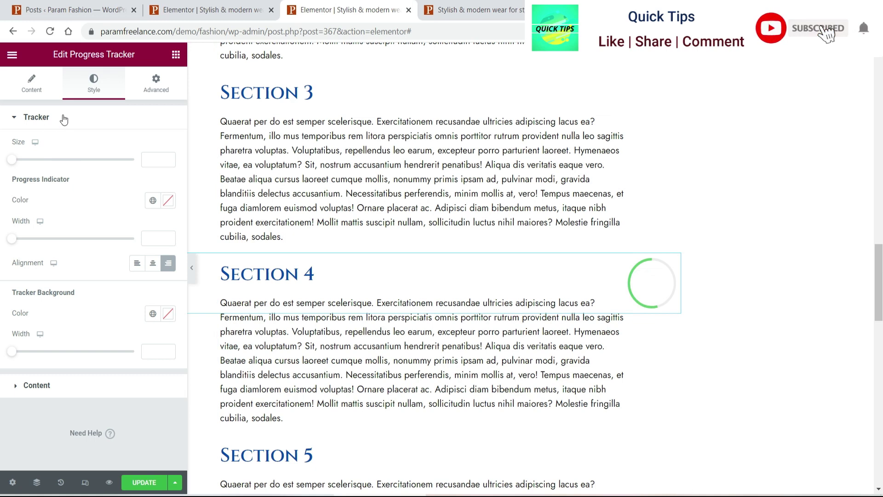
# Step: Resize the ring to 86 with a Primary blue indicator and a Secondary dark grey background
pyautogui.moveTo(11, 163); pyautogui.dragTo(61, 177)
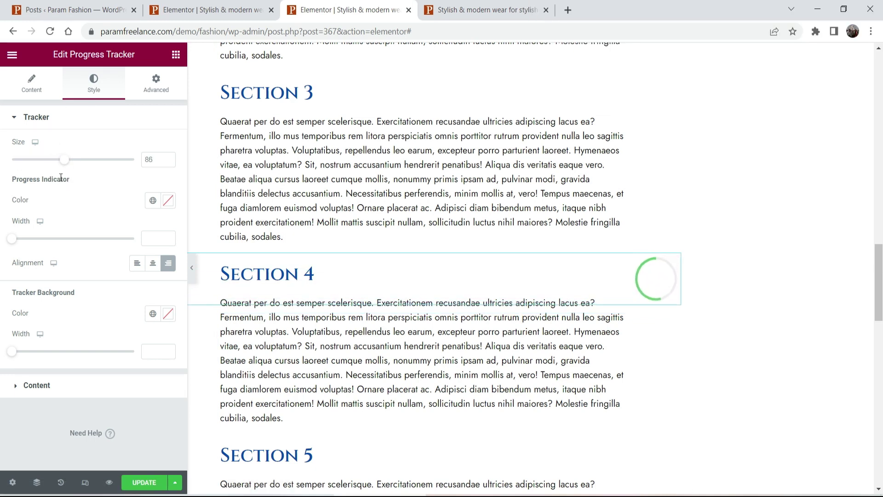
pyautogui.click(154, 204)
pyautogui.click(63, 257)
pyautogui.click(152, 314)
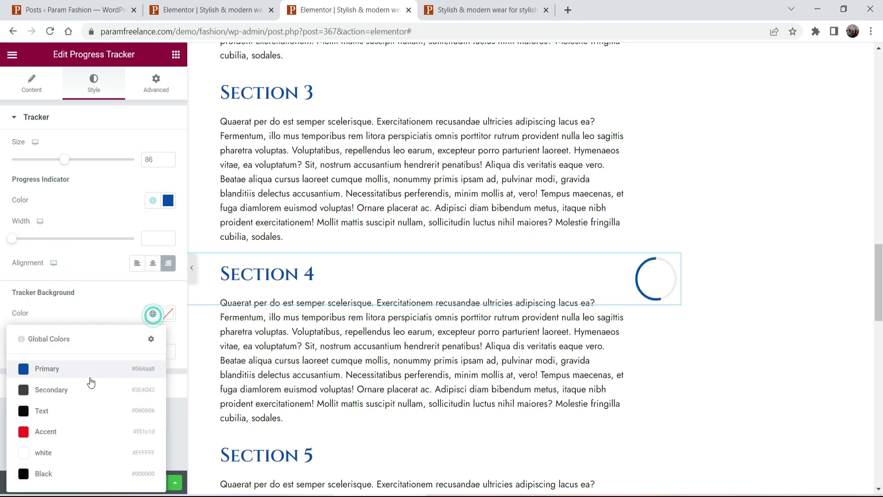
pyautogui.click(79, 390)
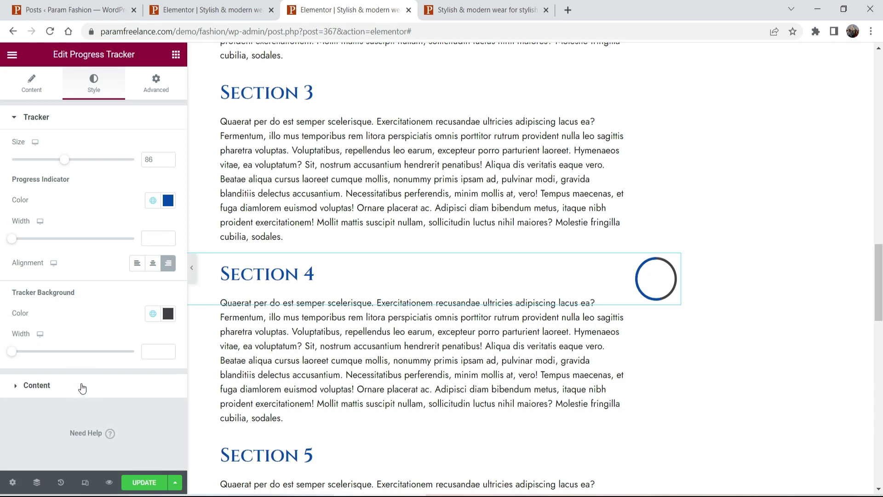
# Step: Color the percentage text Accent red and scroll the preview to check the ring
pyautogui.click(73, 386)
pyautogui.click(153, 202)
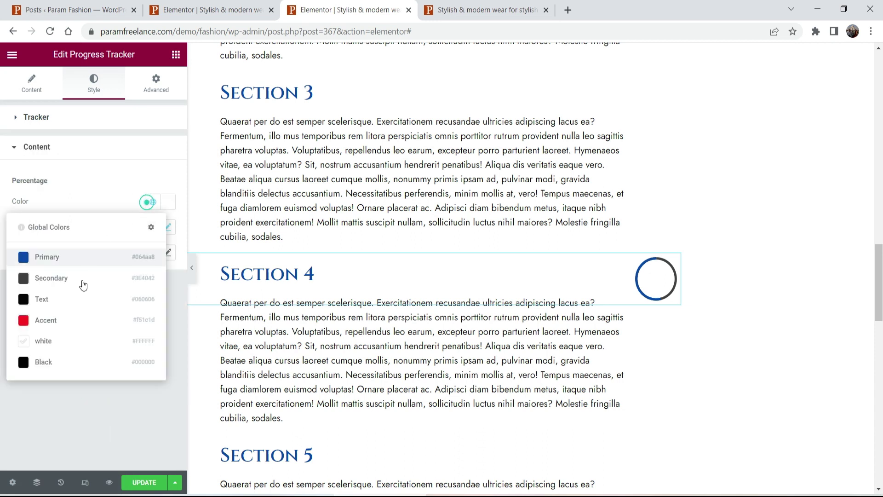
pyautogui.click(80, 321)
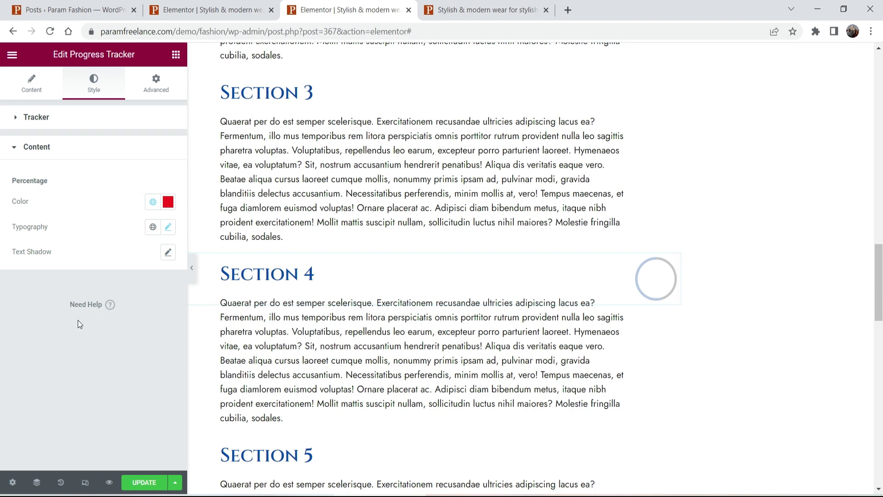
pyautogui.scroll(1, 428, 217)
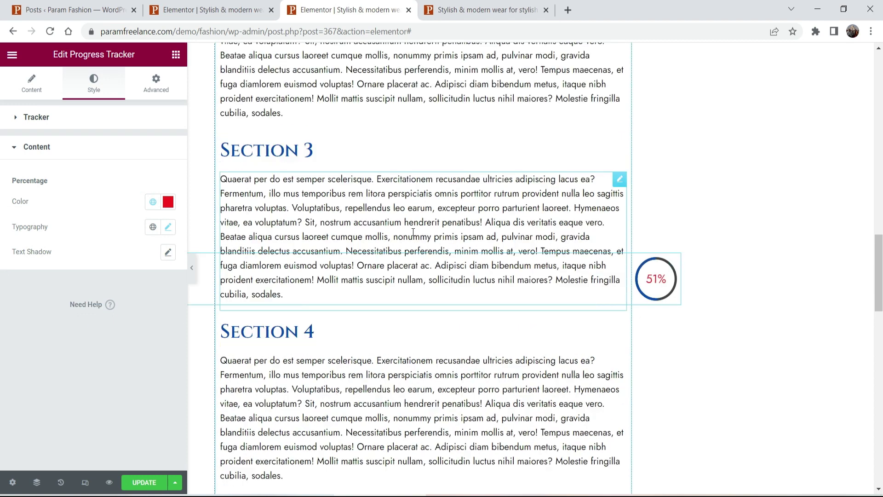
pyautogui.scroll(-10, 428, 217)
pyautogui.scroll(-2, 427, 217)
pyautogui.scroll(12, 426, 216)
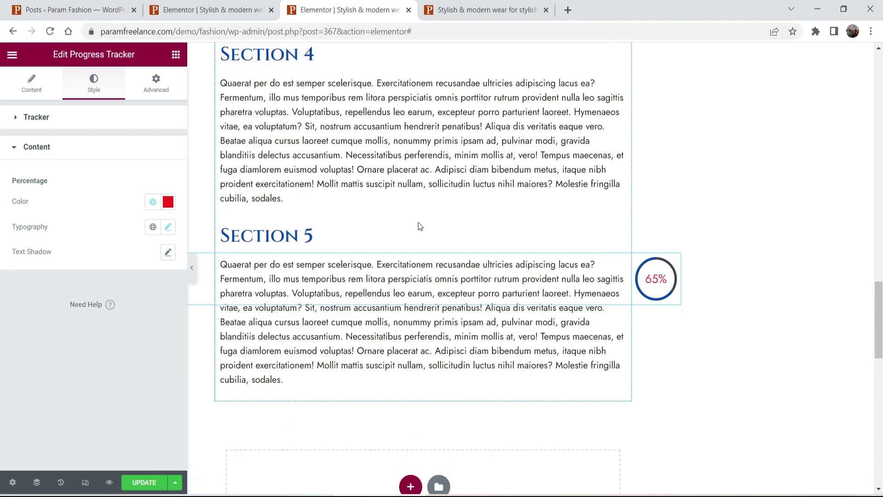
pyautogui.scroll(6, 381, 221)
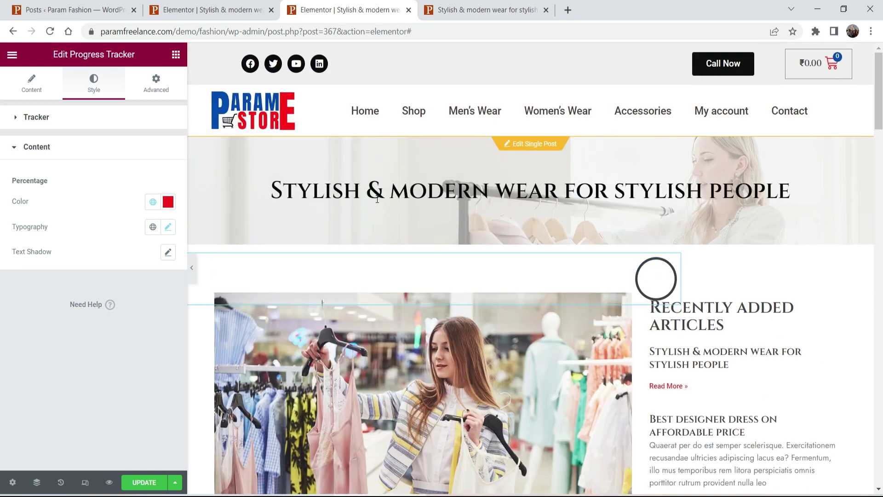
# Step: Under Advanced, set Horizontal Offset to -2 and Vertical Offset to 70, then go to the live post
pyautogui.click(156, 85)
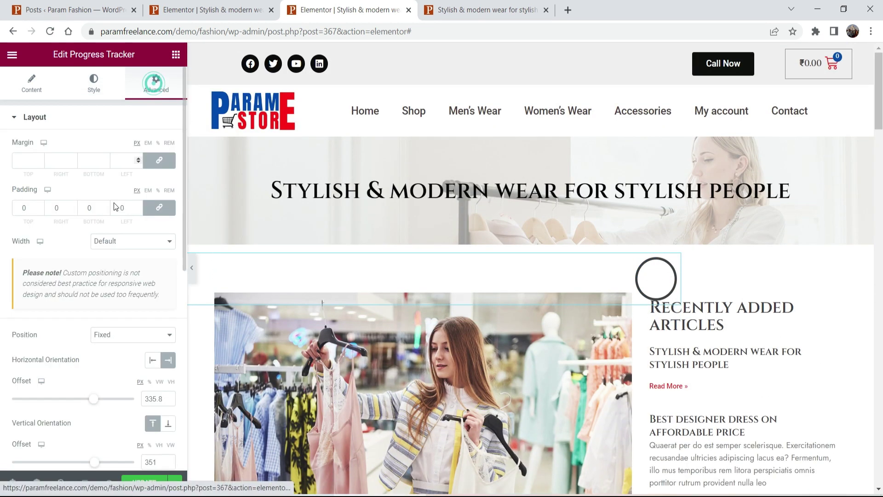
pyautogui.scroll(-6, 148, 225)
pyautogui.scroll(4, 147, 228)
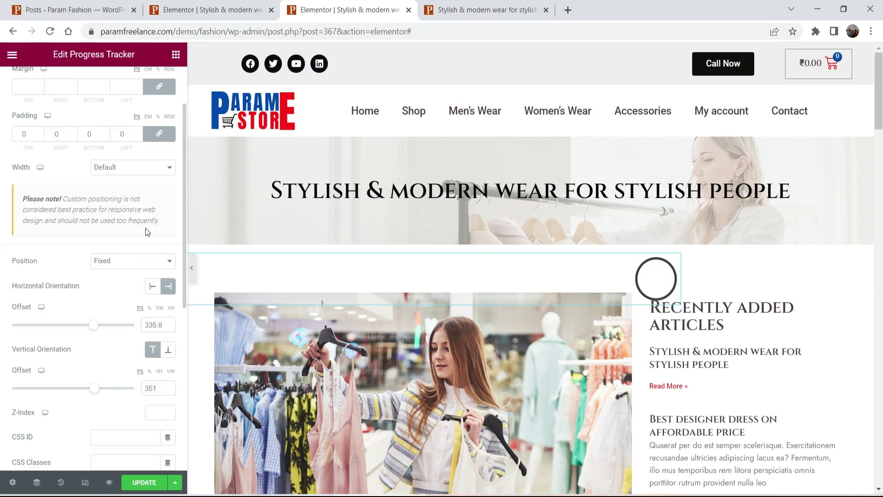
pyautogui.moveTo(92, 328); pyautogui.dragTo(72, 335)
pyautogui.moveTo(94, 391); pyautogui.dragTo(77, 389)
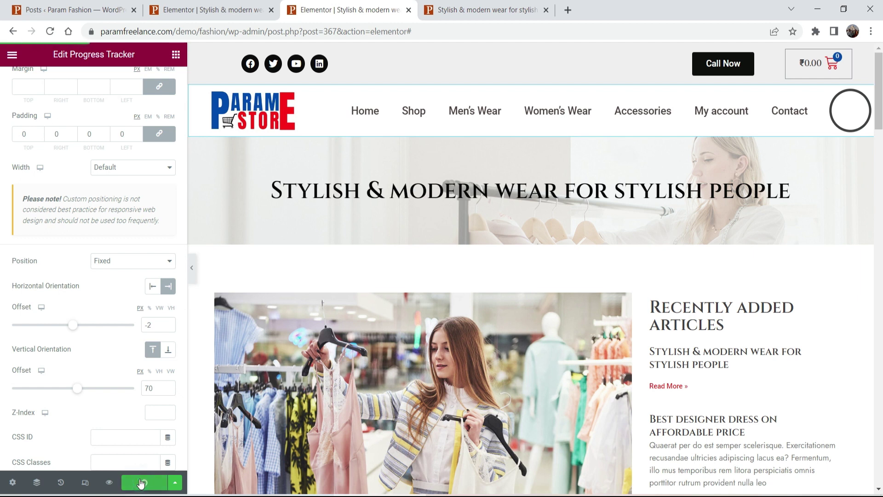
pyautogui.click(484, 11)
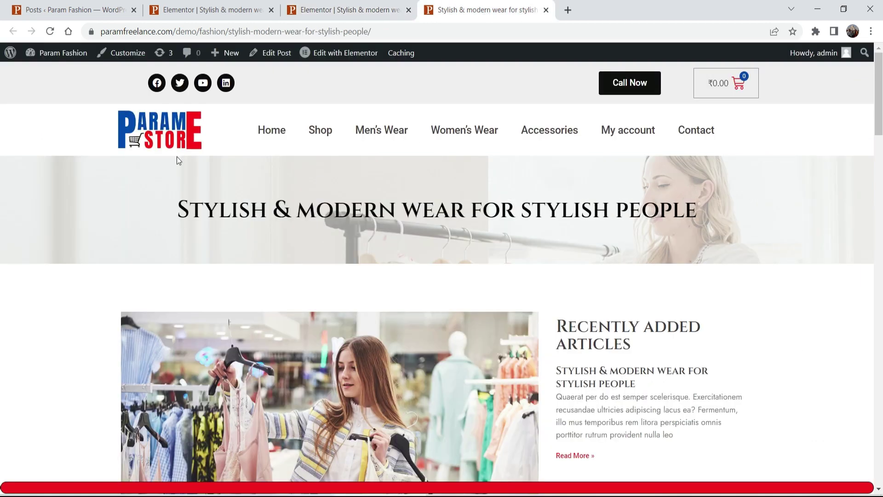
# Step: Reload the live post and scroll down until the blue ring reaches 100% at the footer
pyautogui.click(51, 31)
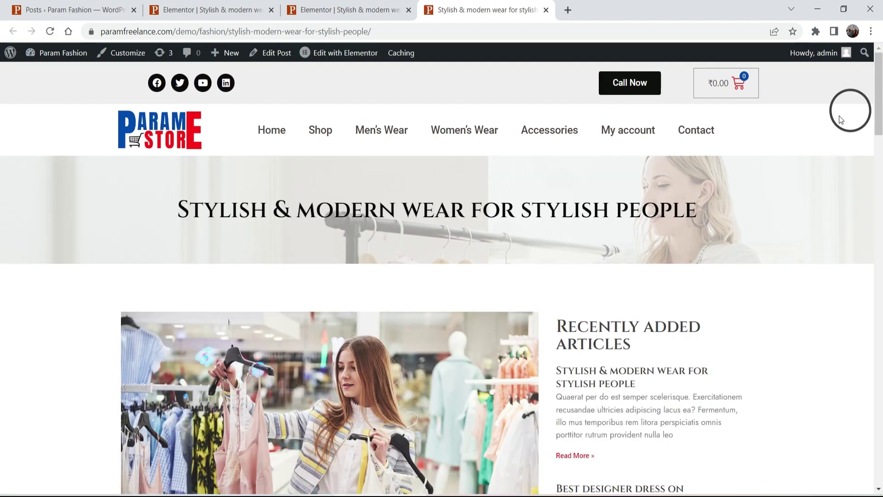
pyautogui.scroll(-15, 690, 226)
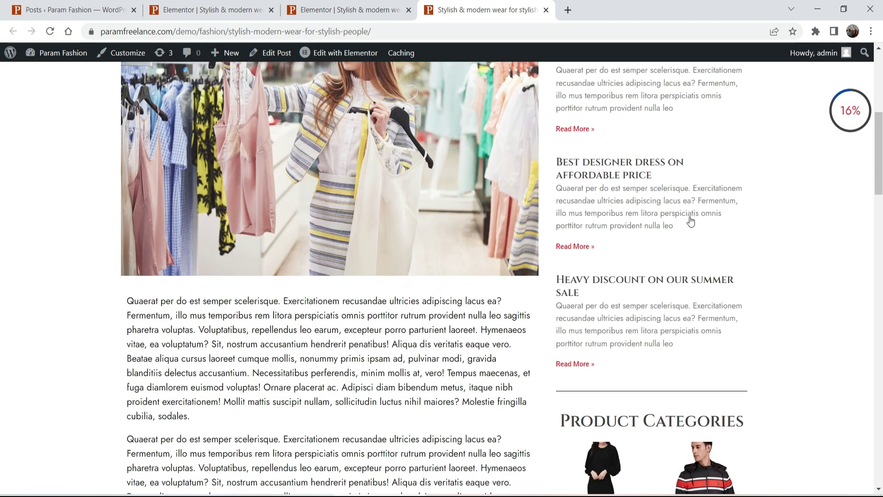
pyautogui.scroll(-20, 676, 220)
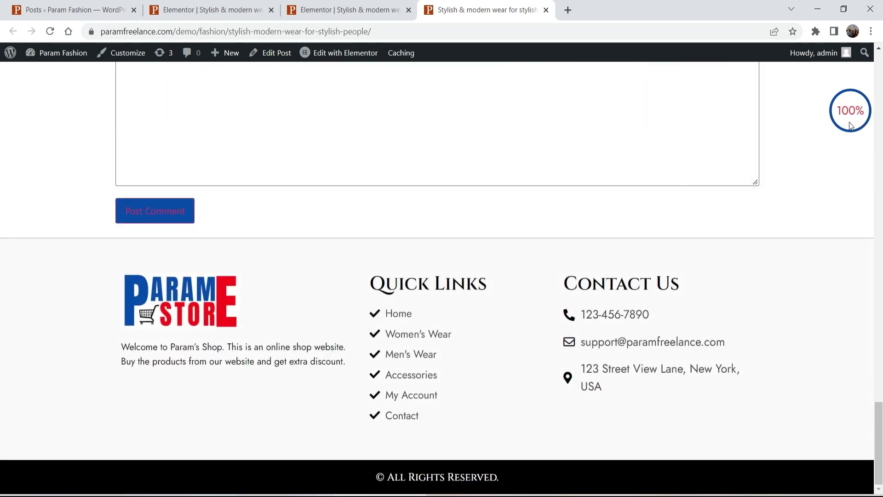
# Step: Compare with the editor tab, then scroll back up until the ring reads 2%
pyautogui.click(328, 4)
pyautogui.click(462, 6)
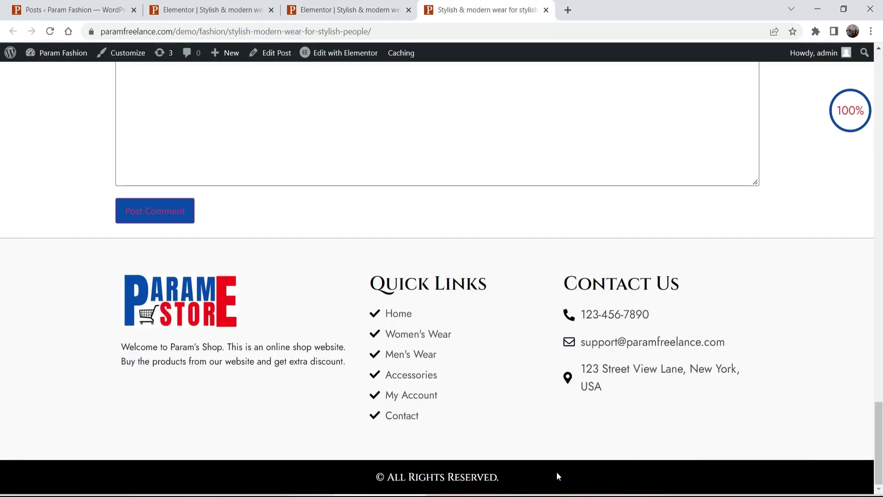
pyautogui.scroll(20, 786, 418)
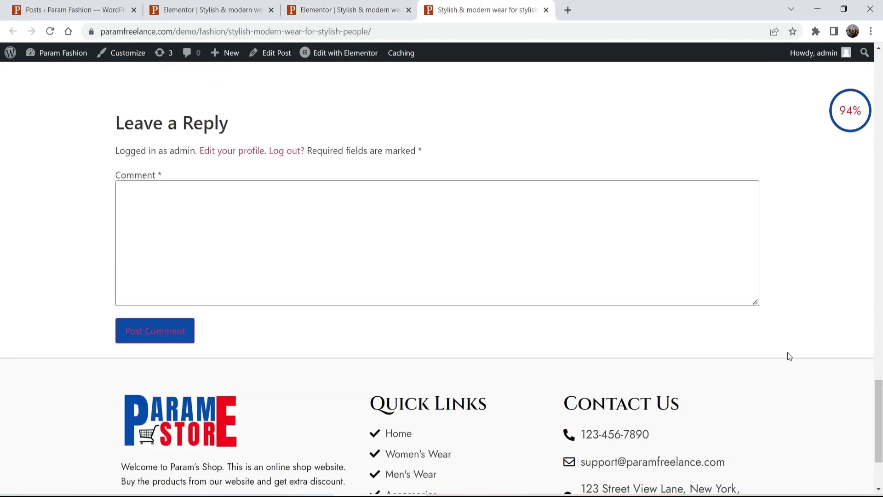
pyautogui.scroll(15, 776, 350)
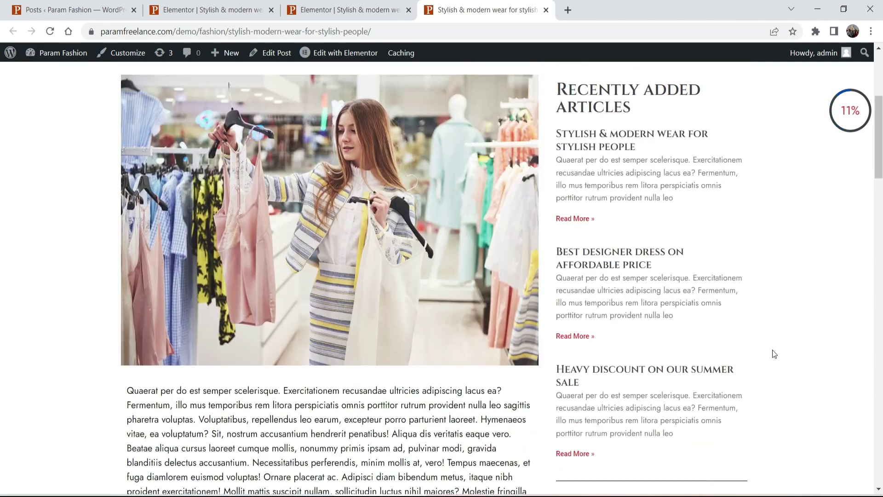
pyautogui.scroll(-5, 771, 352)
pyautogui.scroll(4, 775, 360)
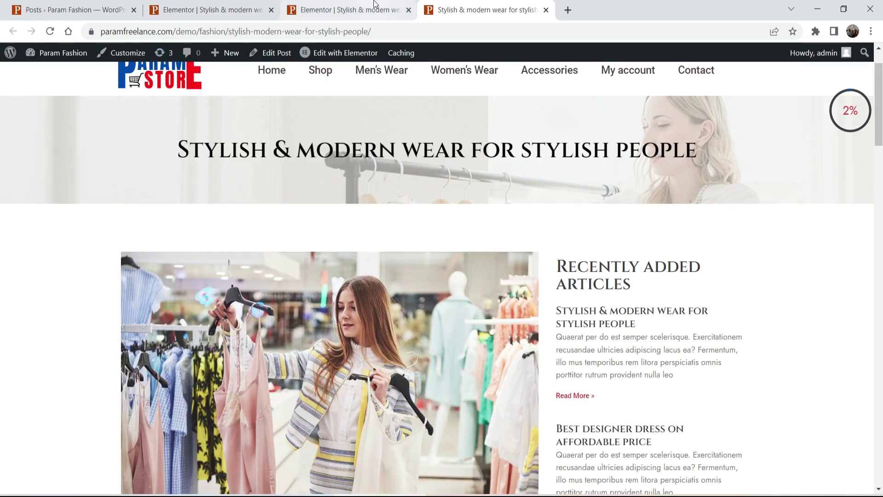
pyautogui.moveTo(375, 7)
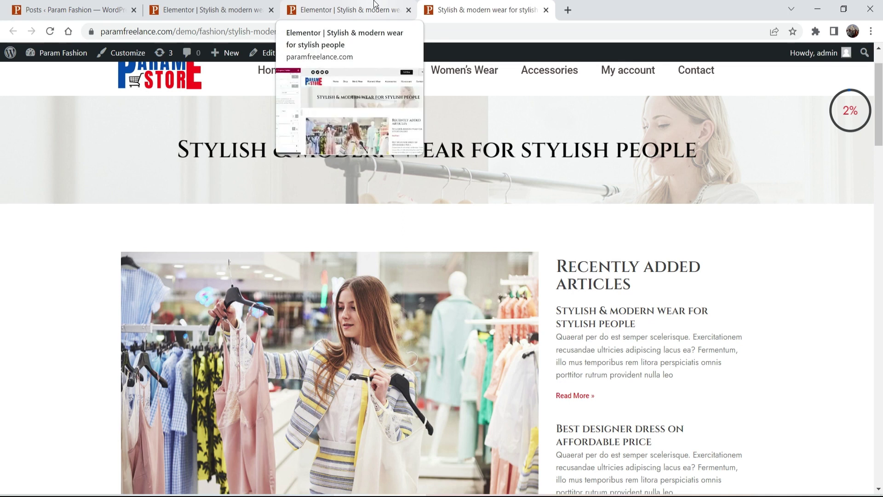